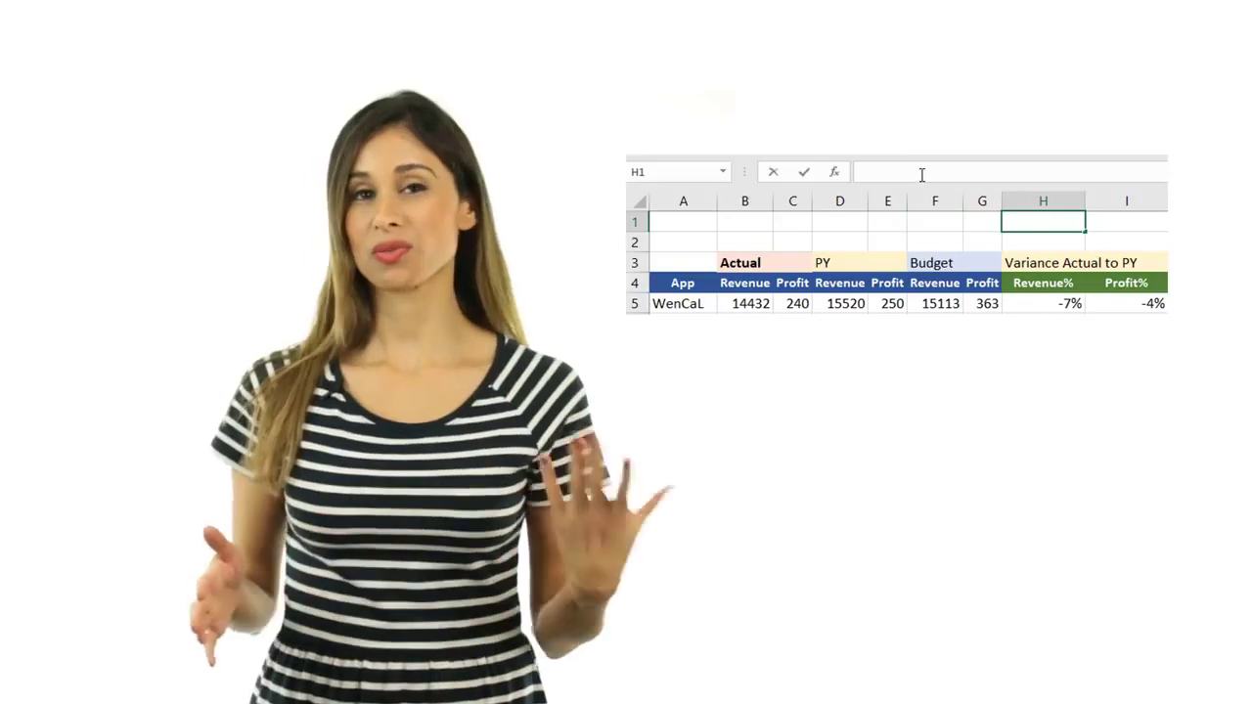
- Enter the formula =IFERROR(B5/D5-1,"") in cell H1
type("=IFERROR(B5/D5-1,\"\")")
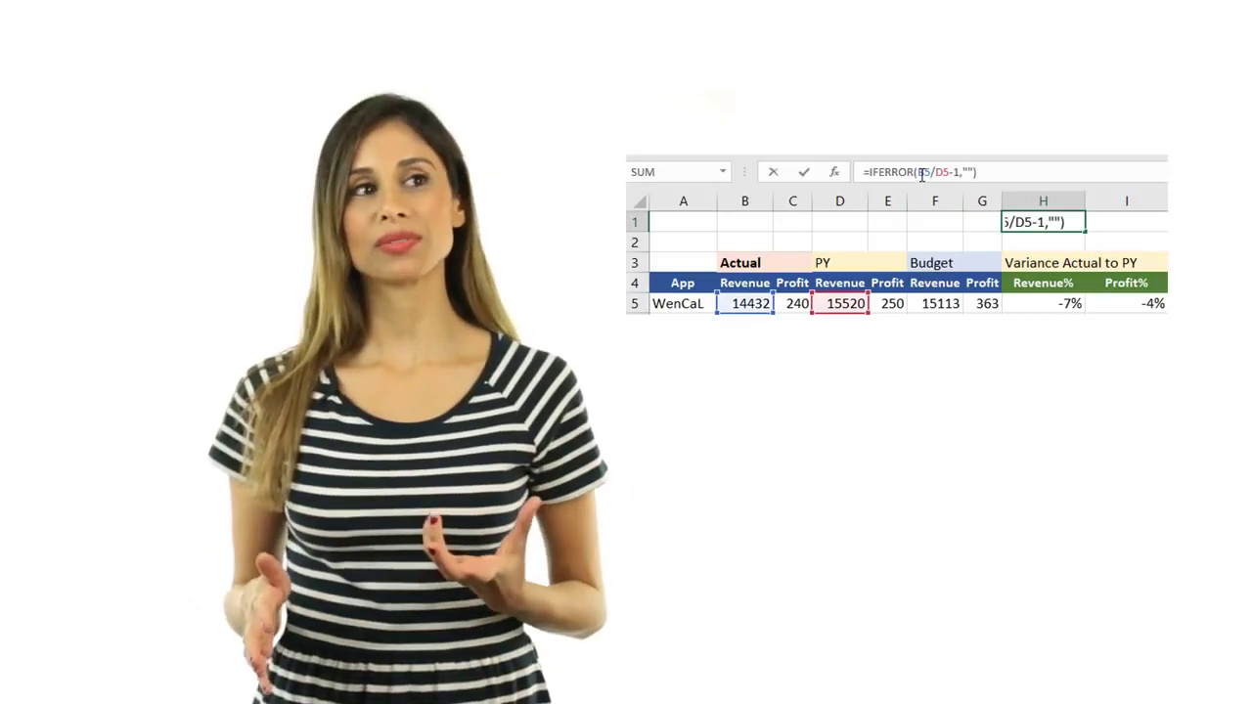
key("ctrl+Return")
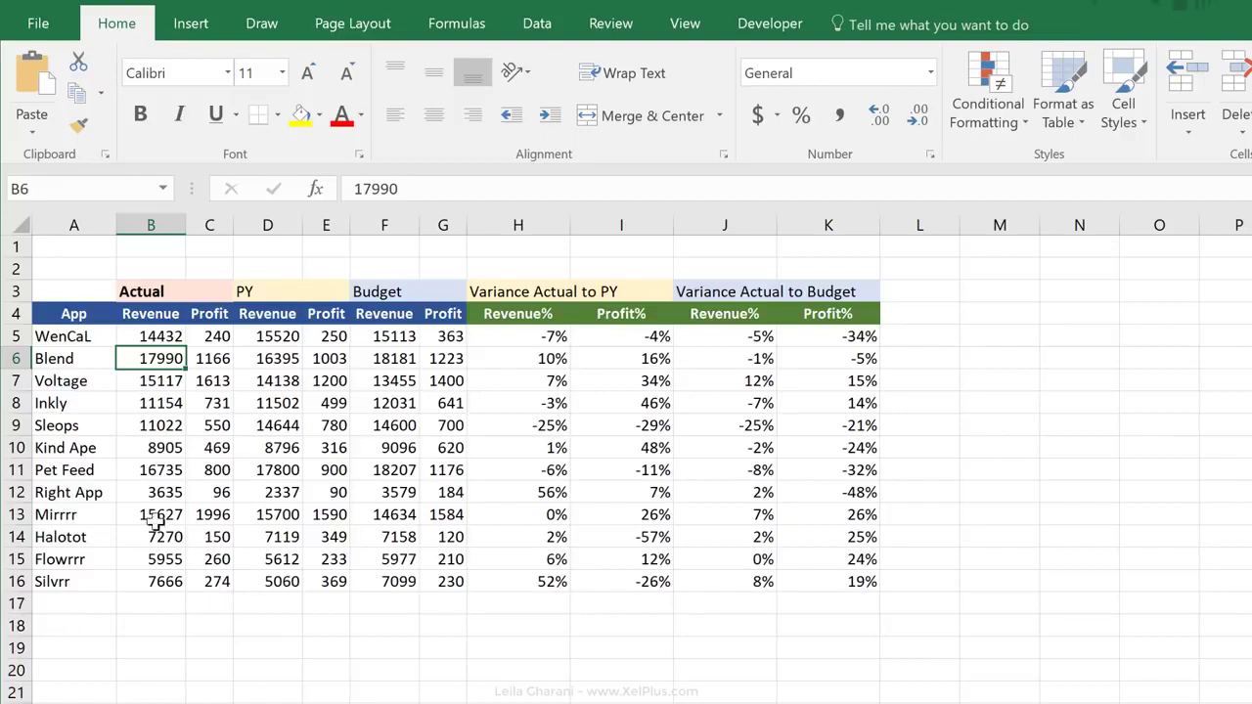
- Examine the source figures in B5:G16 and the variance percentages against PY and Budget in H5:K16
left_click(165, 336)
left_click_drag(164, 336, 441, 583)
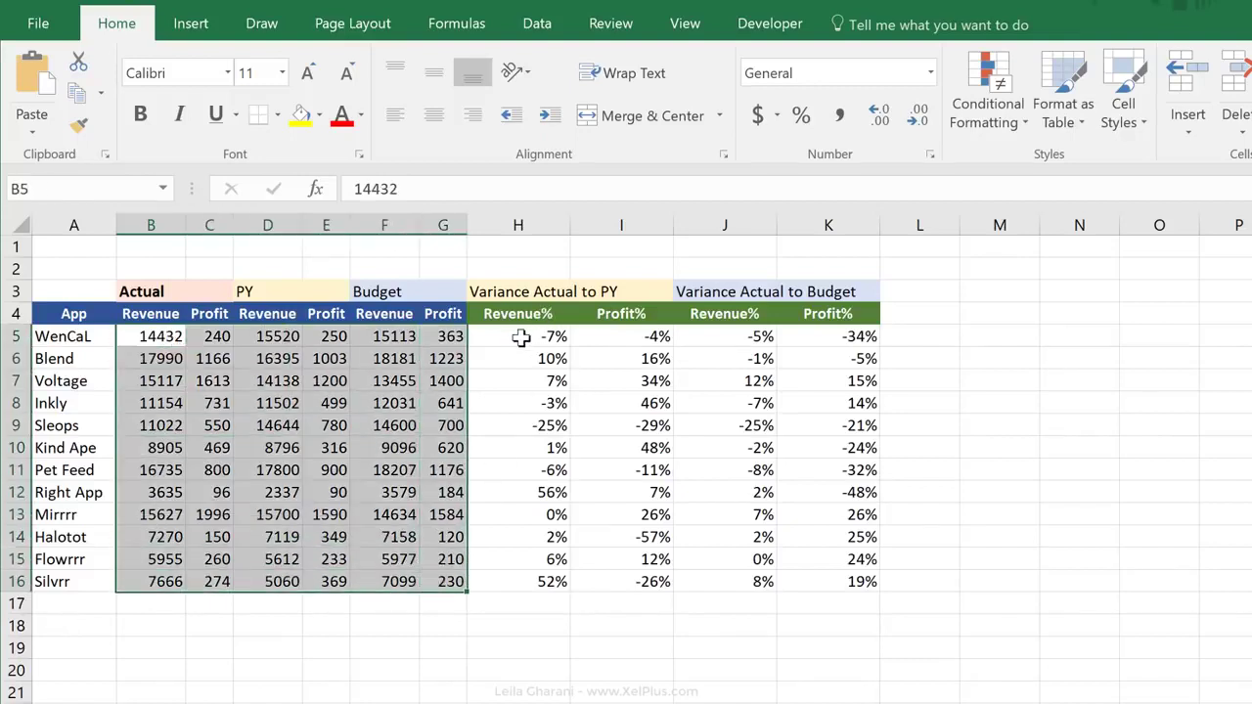
left_click_drag(521, 337, 820, 583)
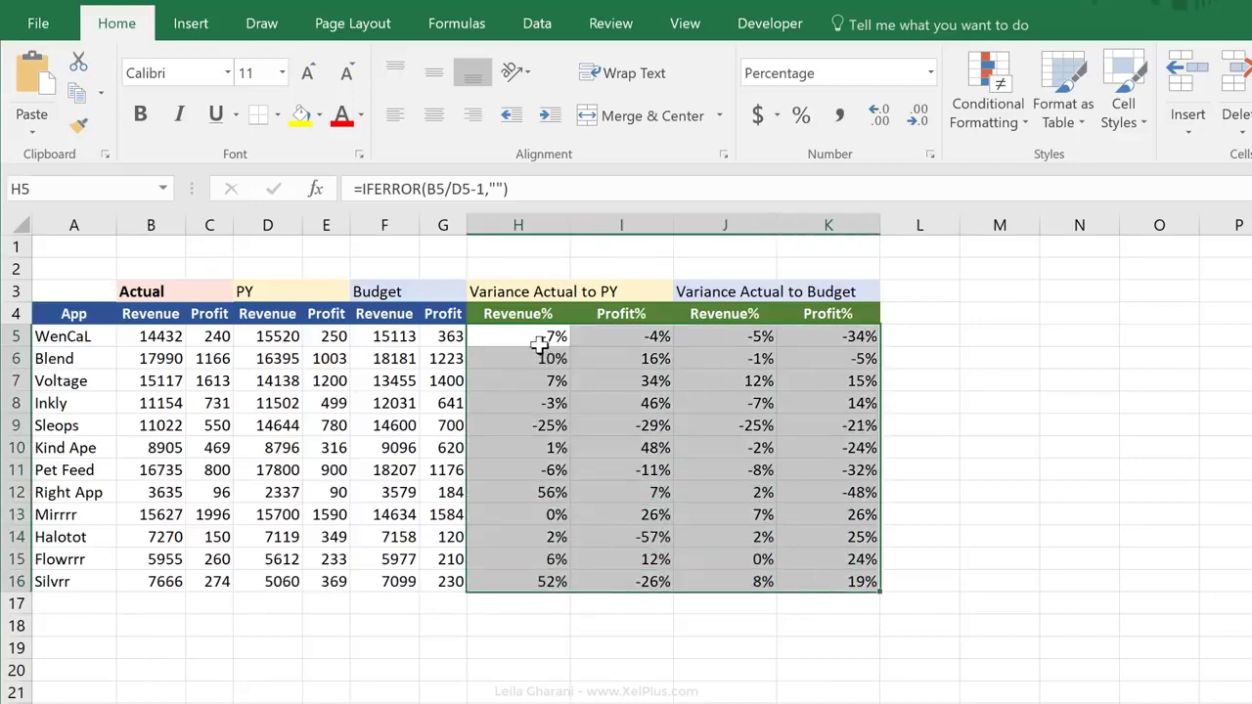
left_click_drag(536, 338, 604, 581)
left_click_drag(722, 337, 838, 587)
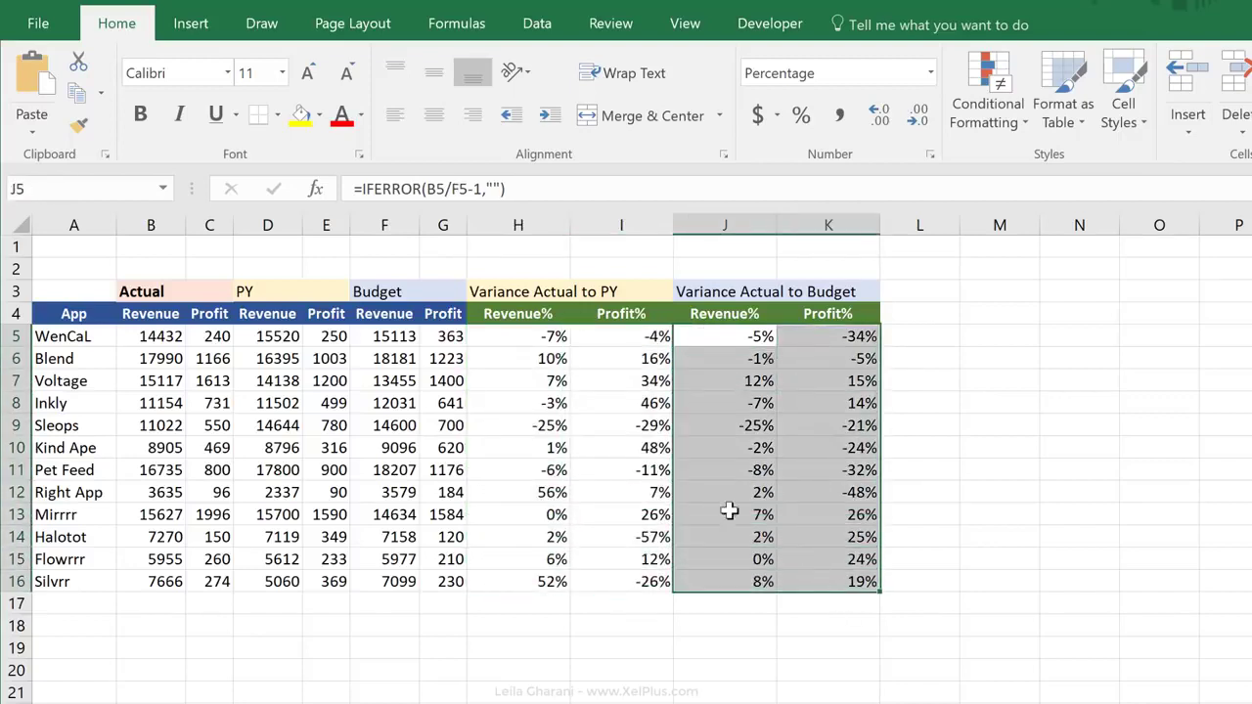
- Inspect which cells the revenue variance formula in H5 refers to
left_click(518, 336)
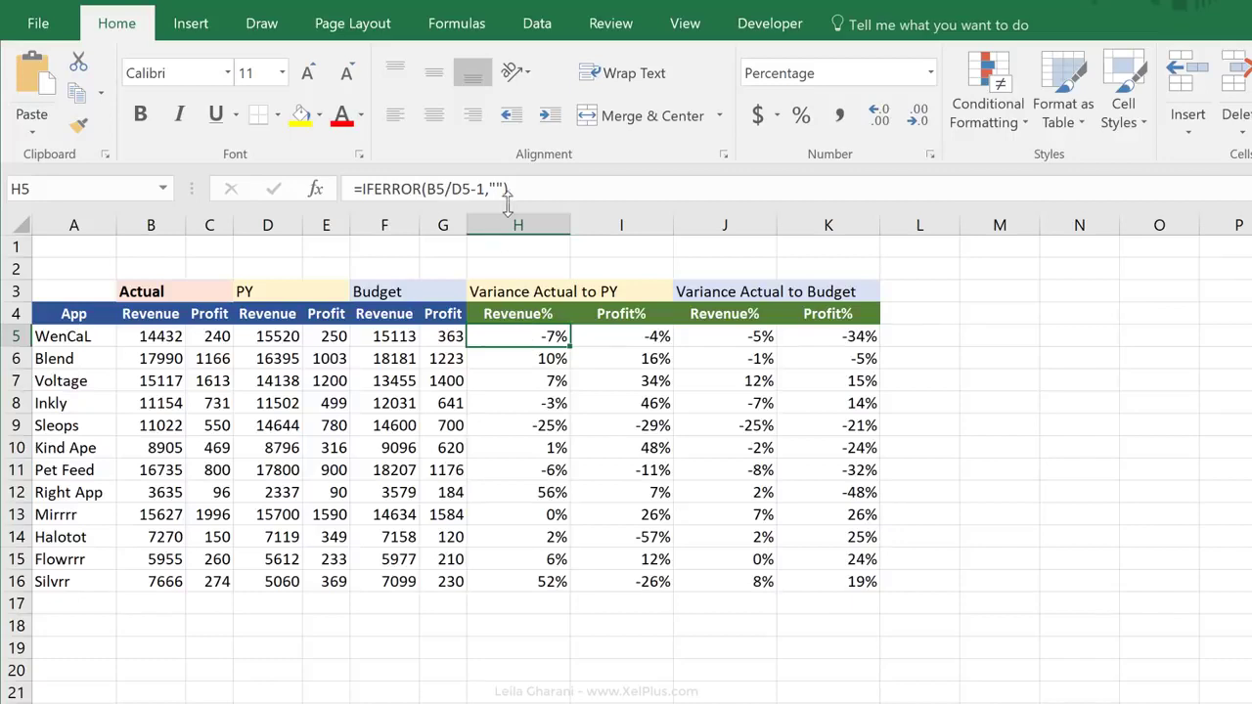
left_click(519, 189)
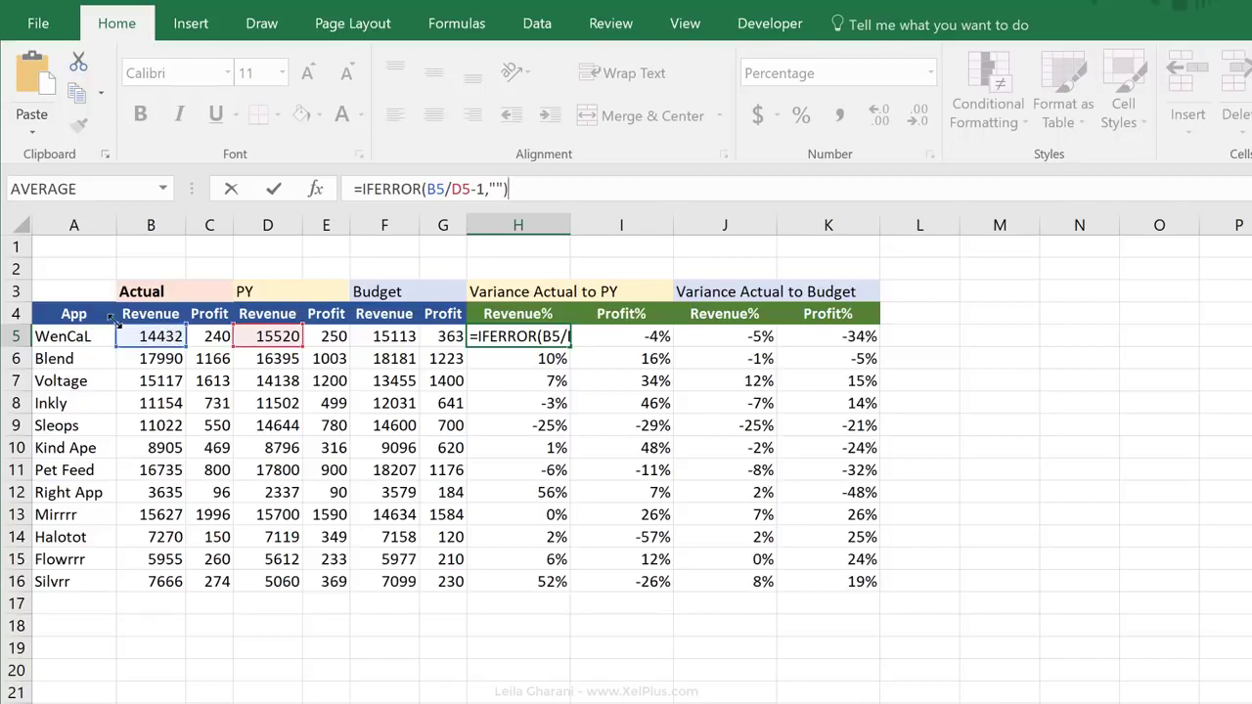
key("ctrl+Return")
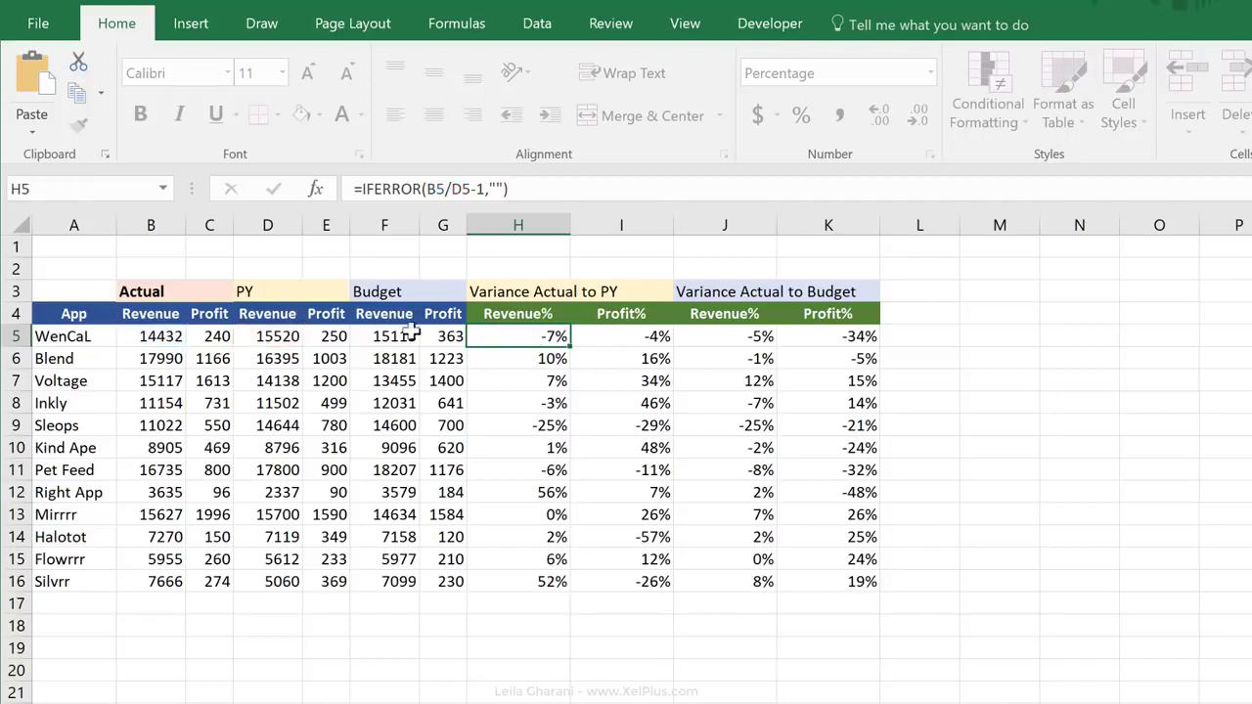
- Fill the H5 variance formula across to I5, check its references there, and fill both columns down to row 16
left_click_drag(568, 347, 662, 342)
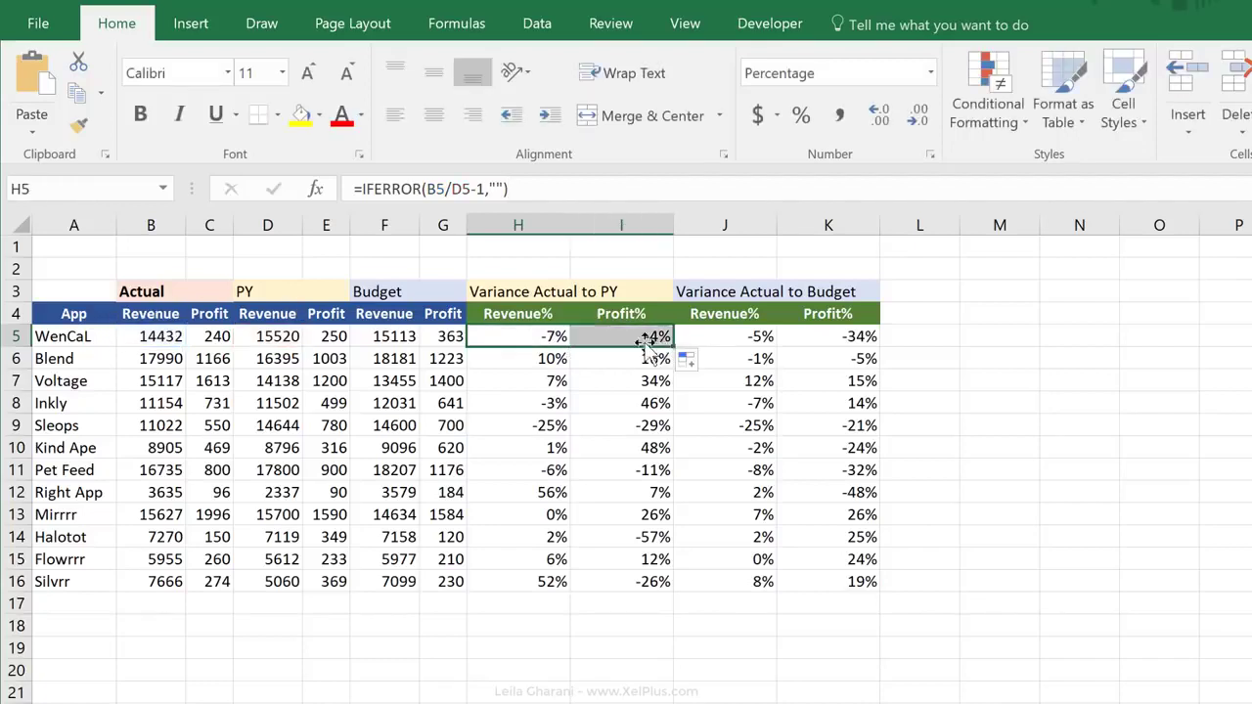
left_click(641, 338)
left_click(536, 188)
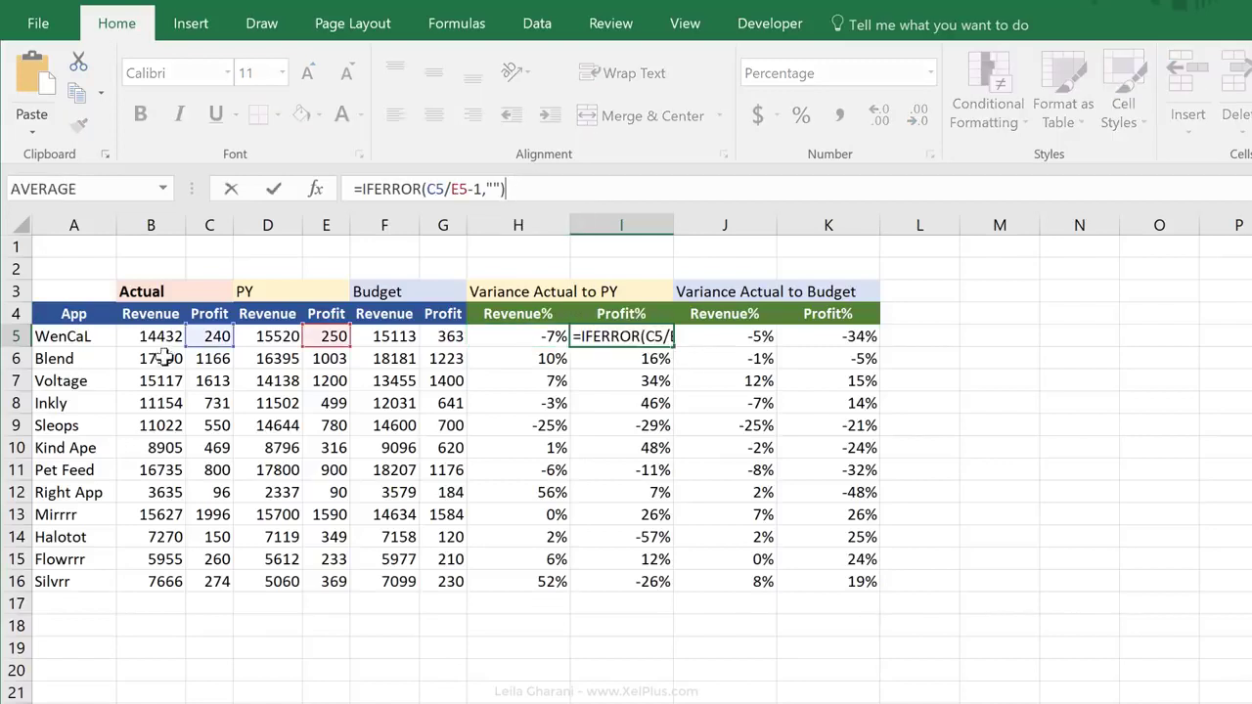
key("Escape")
left_click_drag(484, 335, 653, 585)
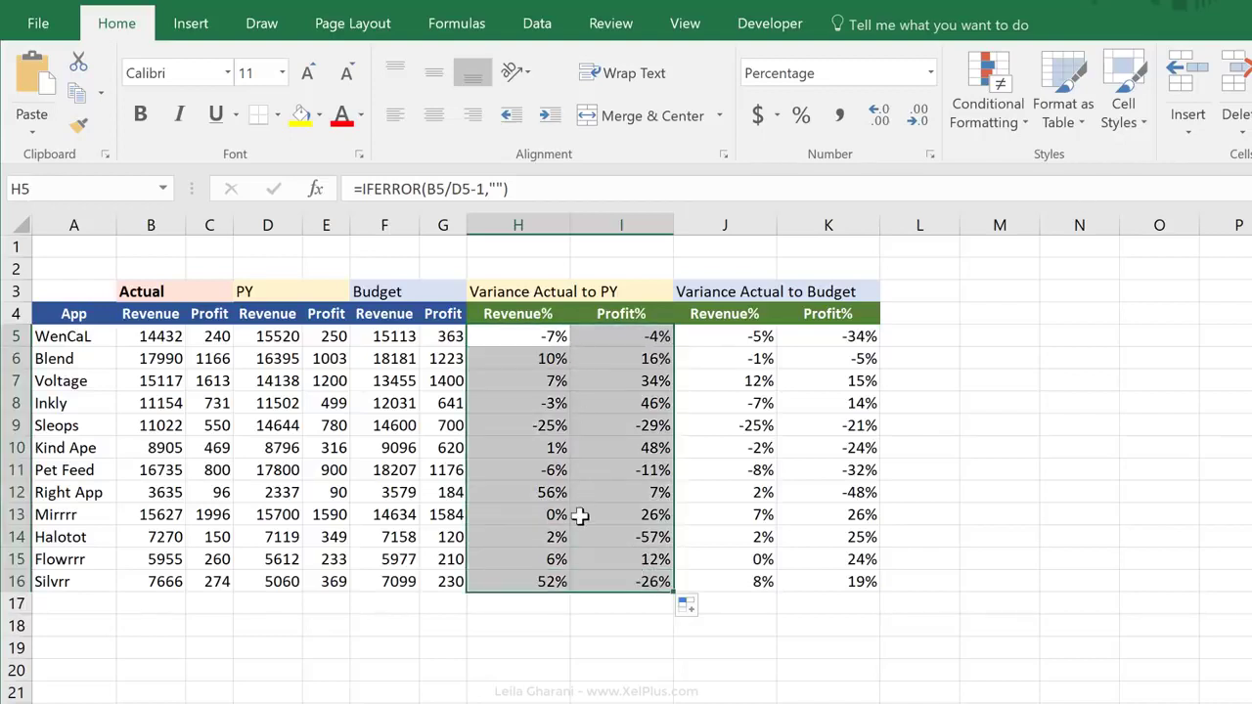
- Inspect the cell references of the revenue variance to budget formula in J5
left_click(712, 338)
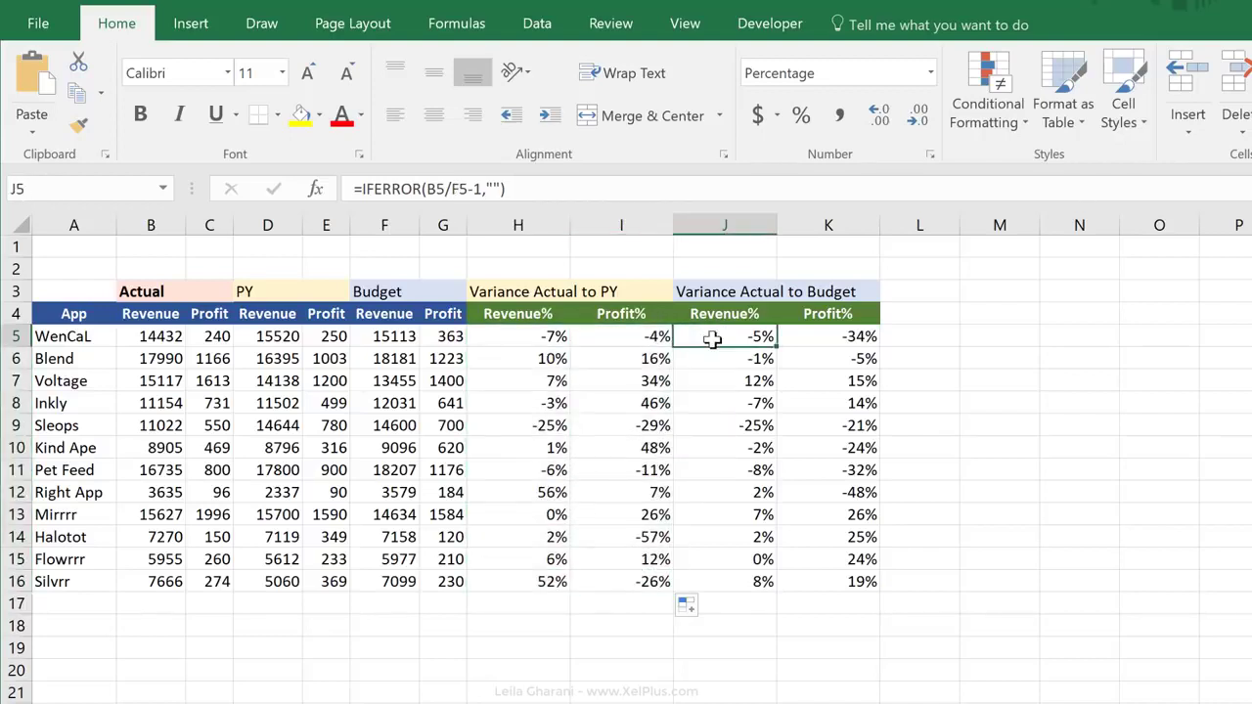
left_click(521, 186)
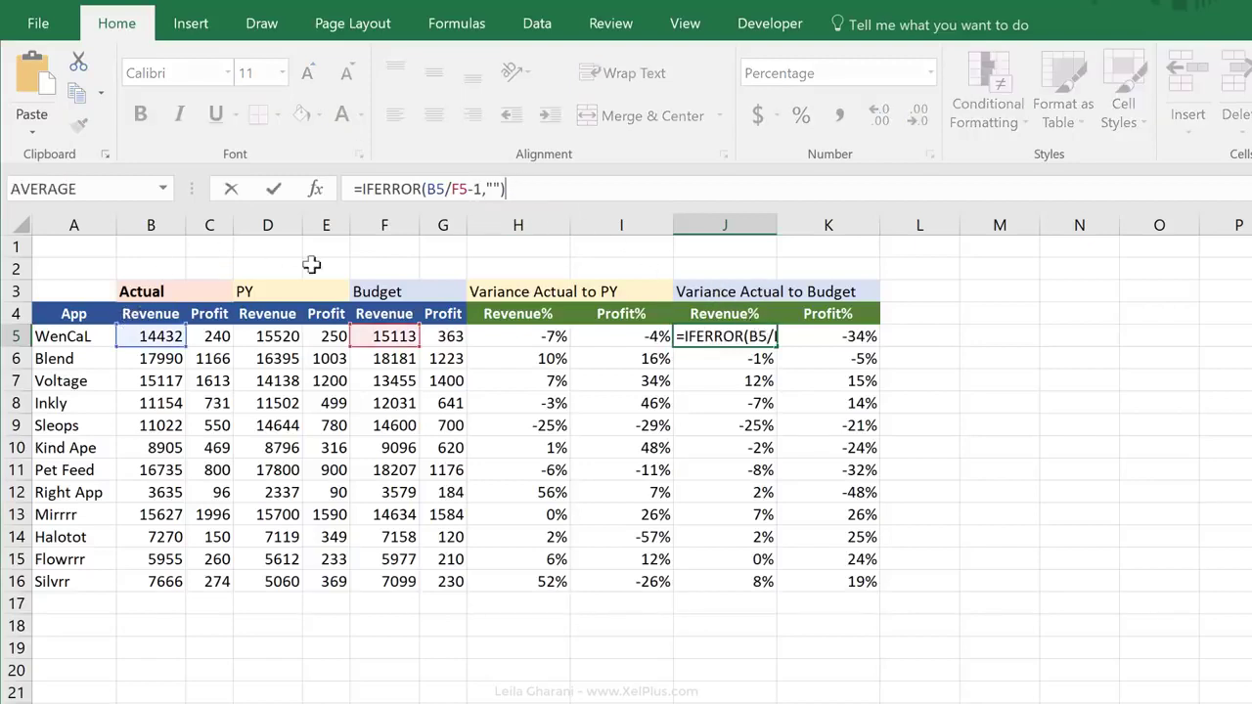
key("ctrl+Return")
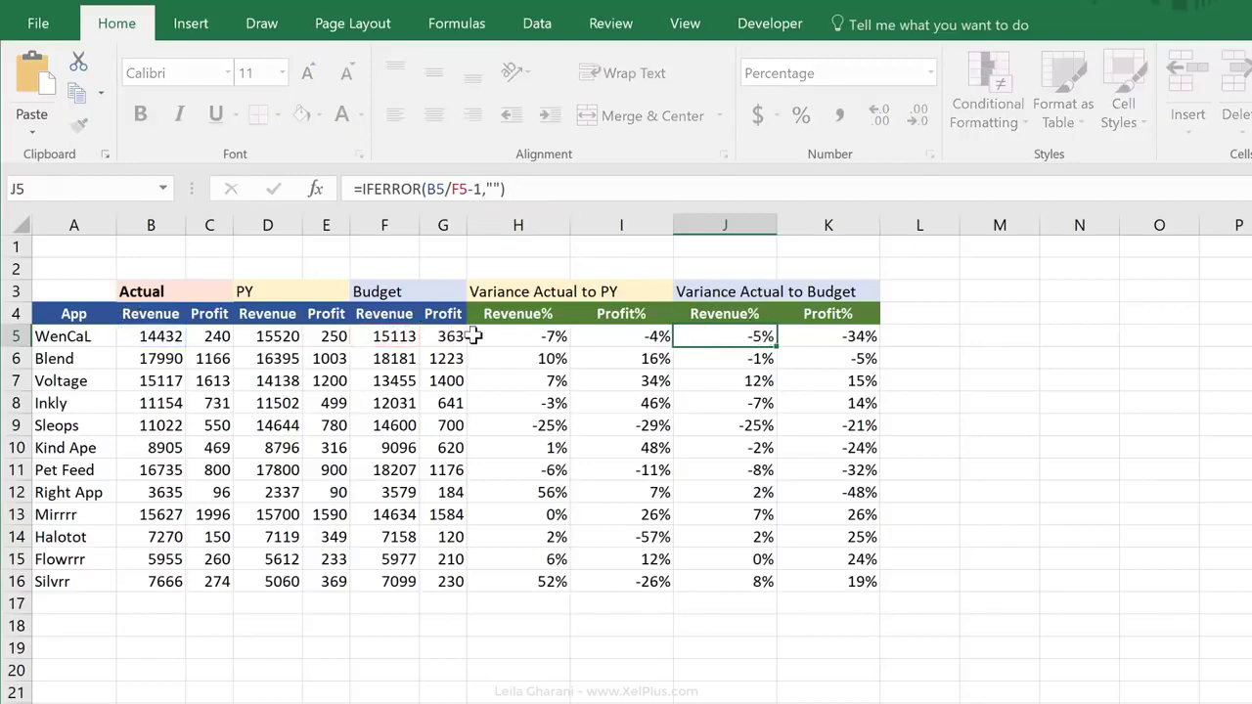
- Try filling the profit variance formula from I5 into J5 and check which cells it refers to
left_click(609, 335)
left_click_drag(672, 350, 749, 338)
left_click(697, 336)
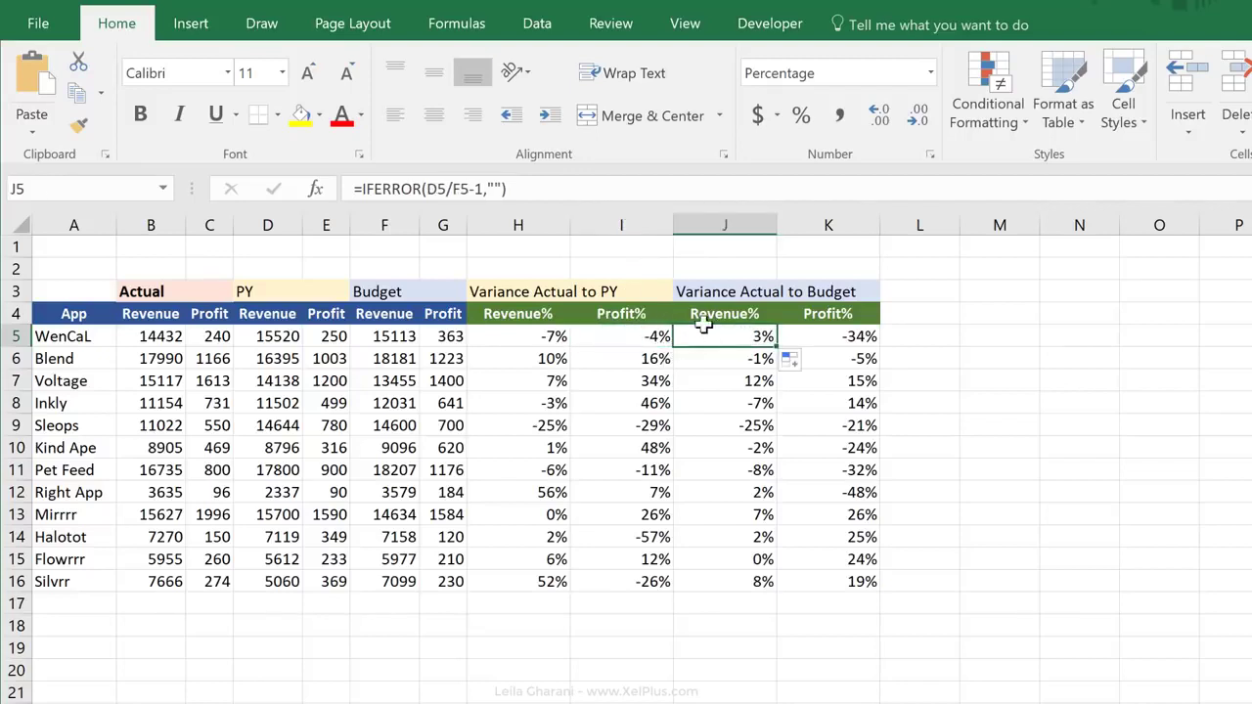
left_click(594, 196)
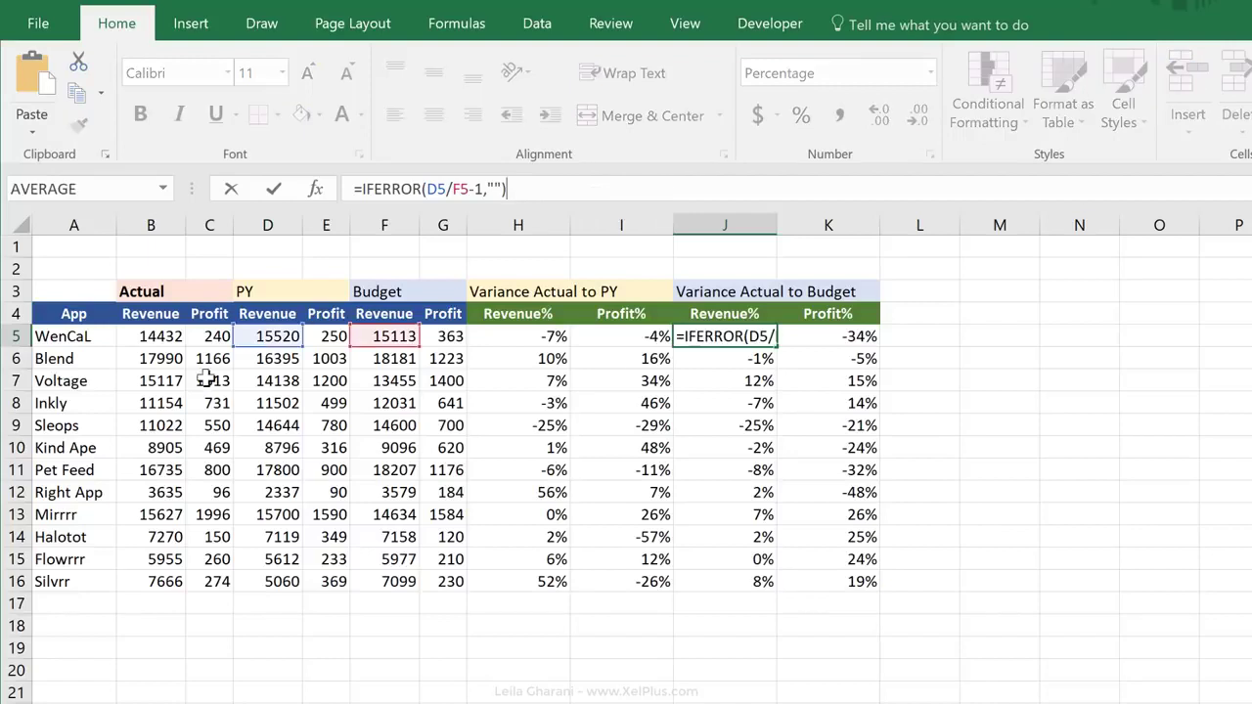
key("Escape")
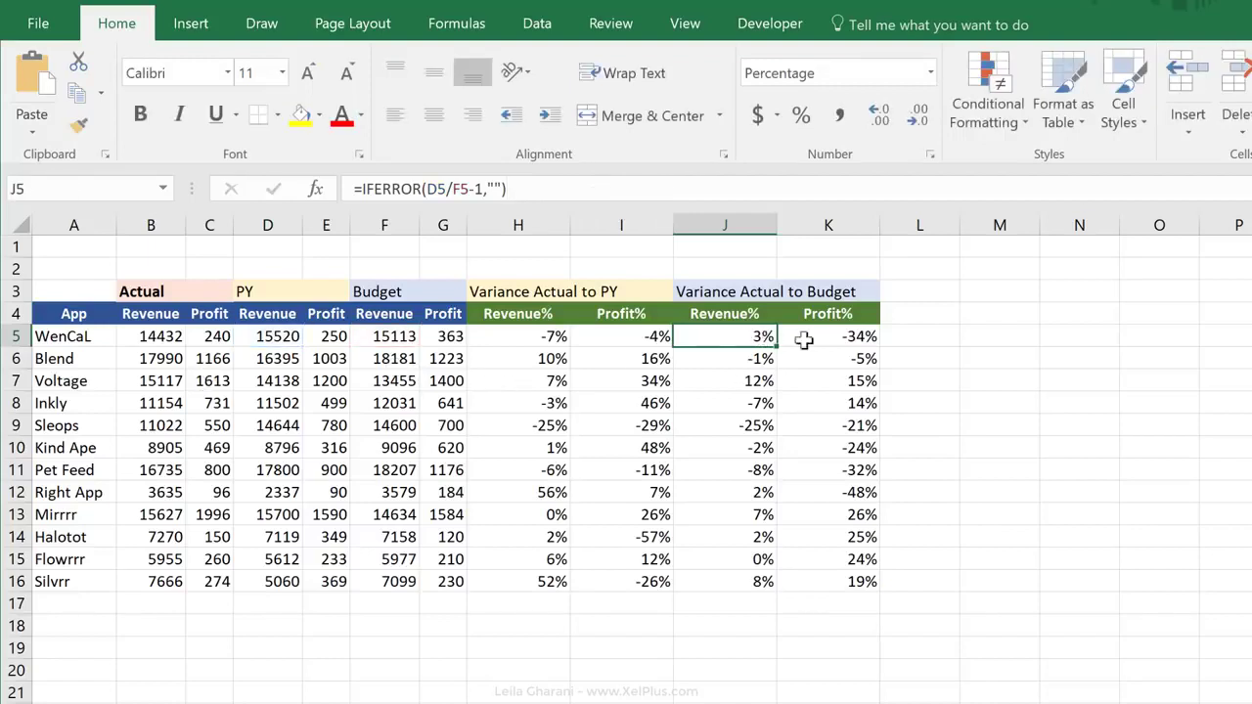
- Restore the budget variance formula in J5 by filling it back from K5
left_click(836, 336)
left_click_drag(880, 346, 719, 336)
left_click(714, 333)
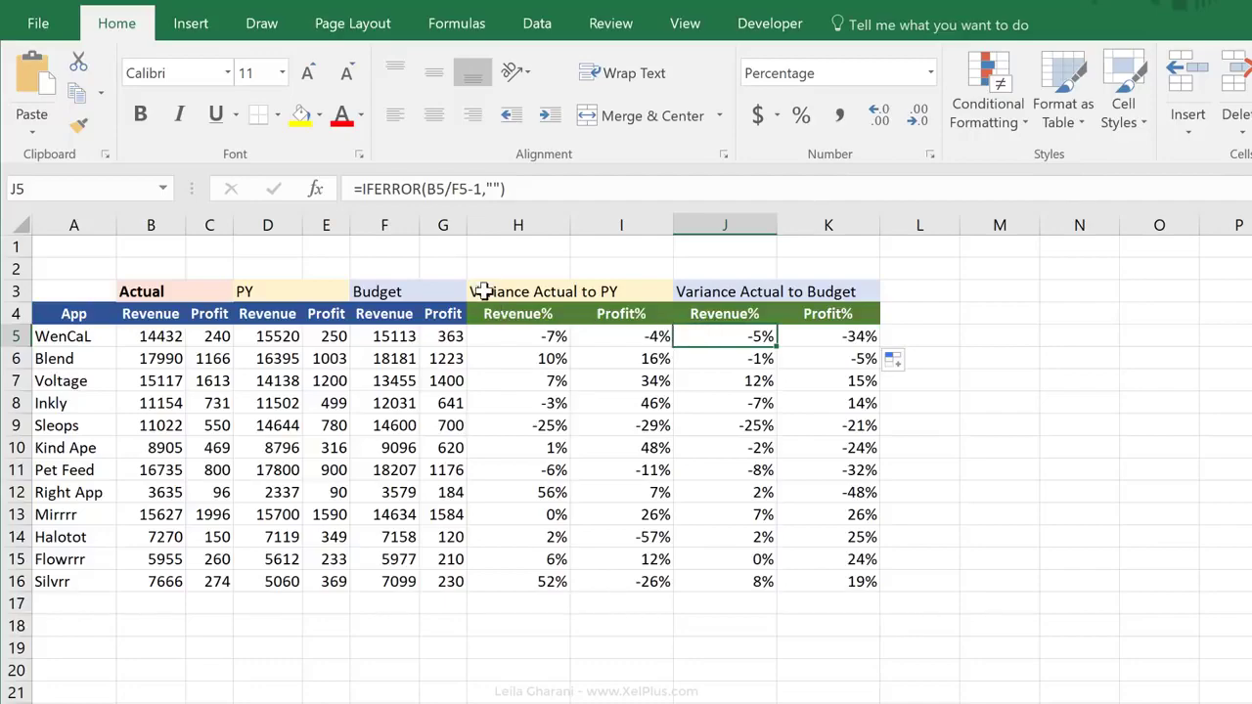
- Copy the variance block H3:K16 and paste it below the table starting at H18
left_click_drag(480, 291, 834, 588)
key("ctrl+c")
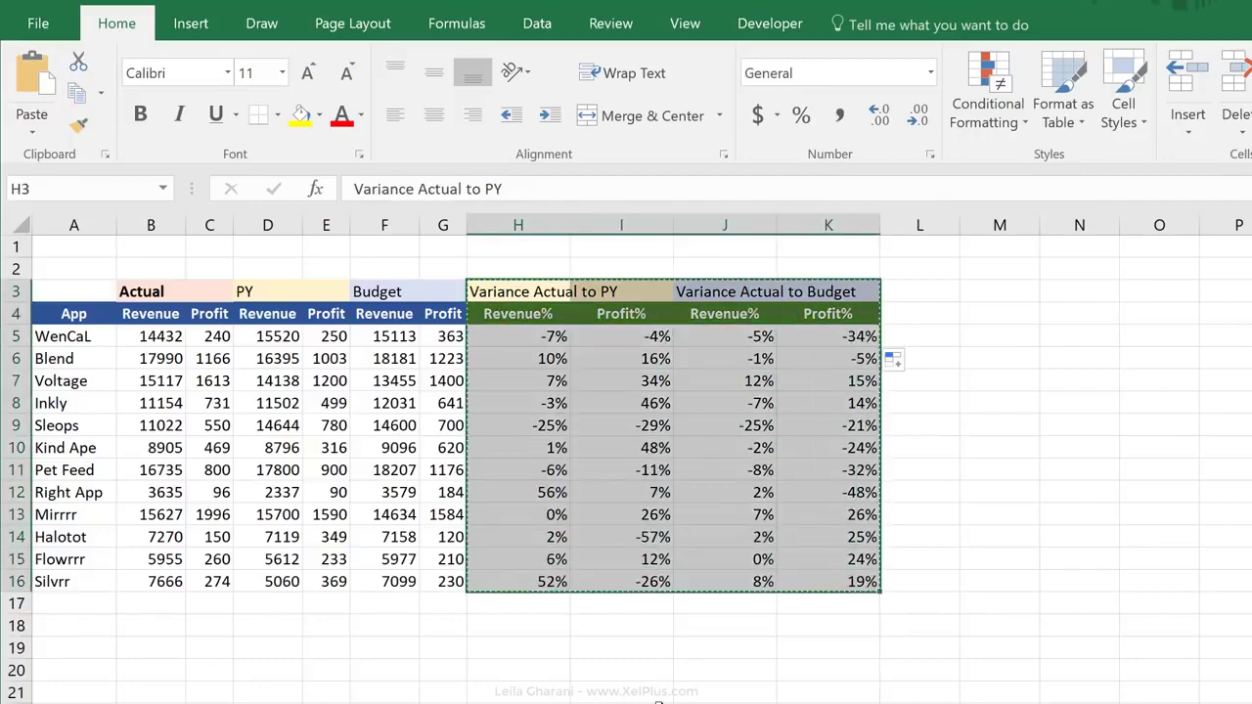
left_click(539, 633)
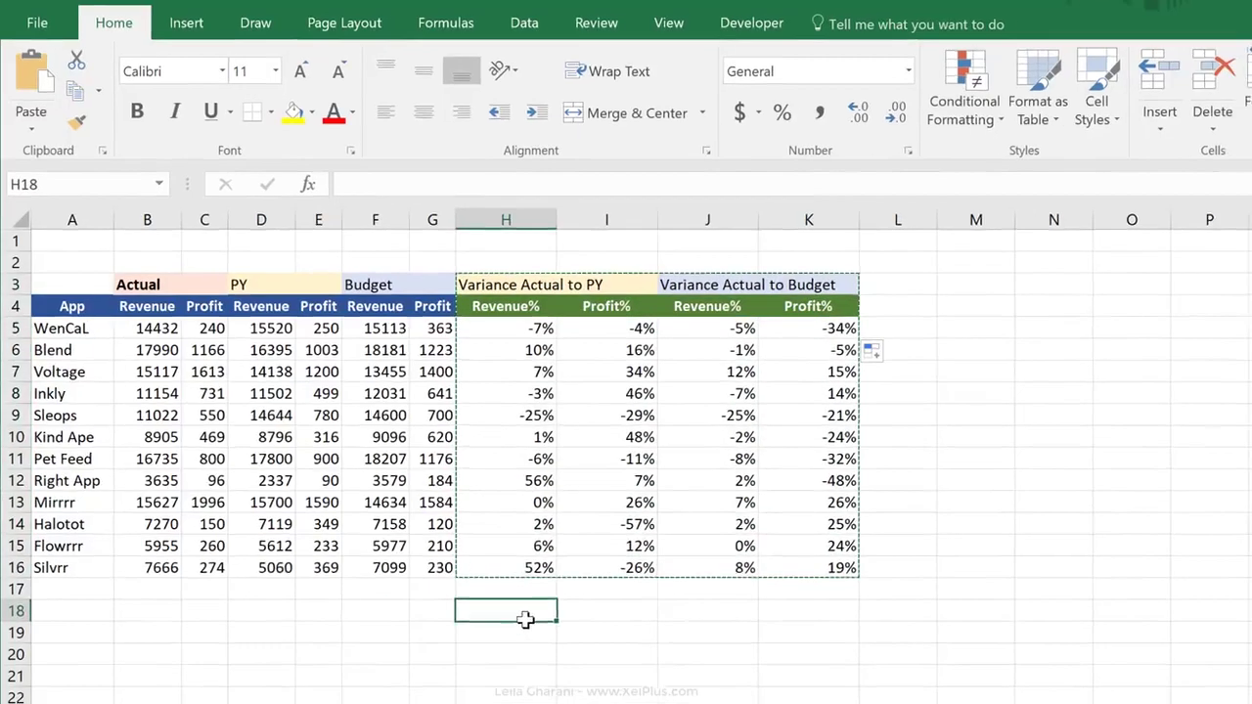
key("ctrl+v")
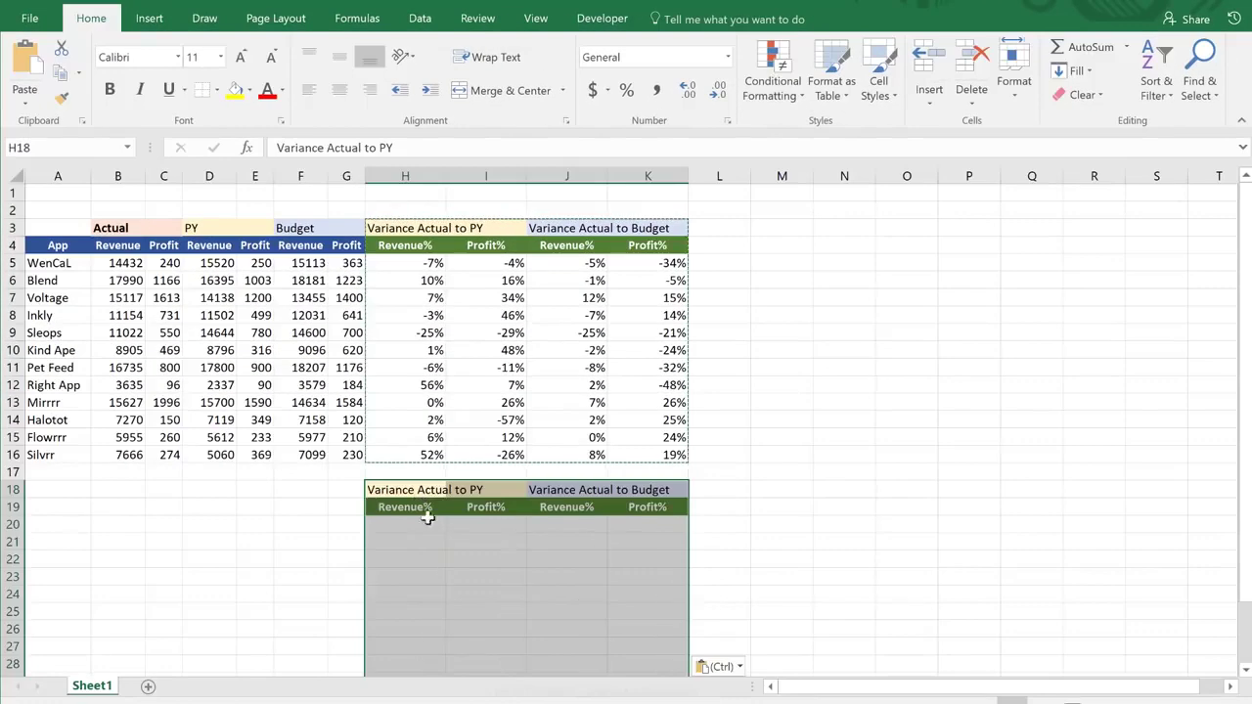
- Inspect the relative references of the pasted variance formulas in H21 and H20
left_click(519, 682)
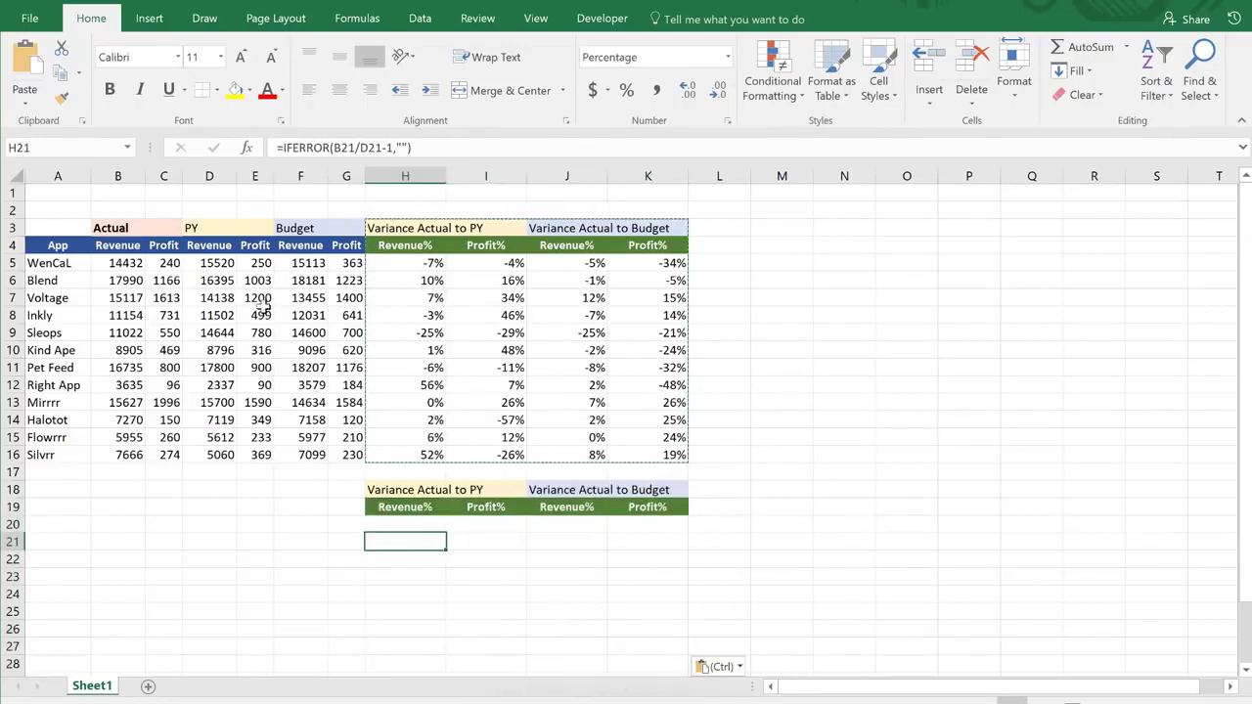
left_click(420, 150)
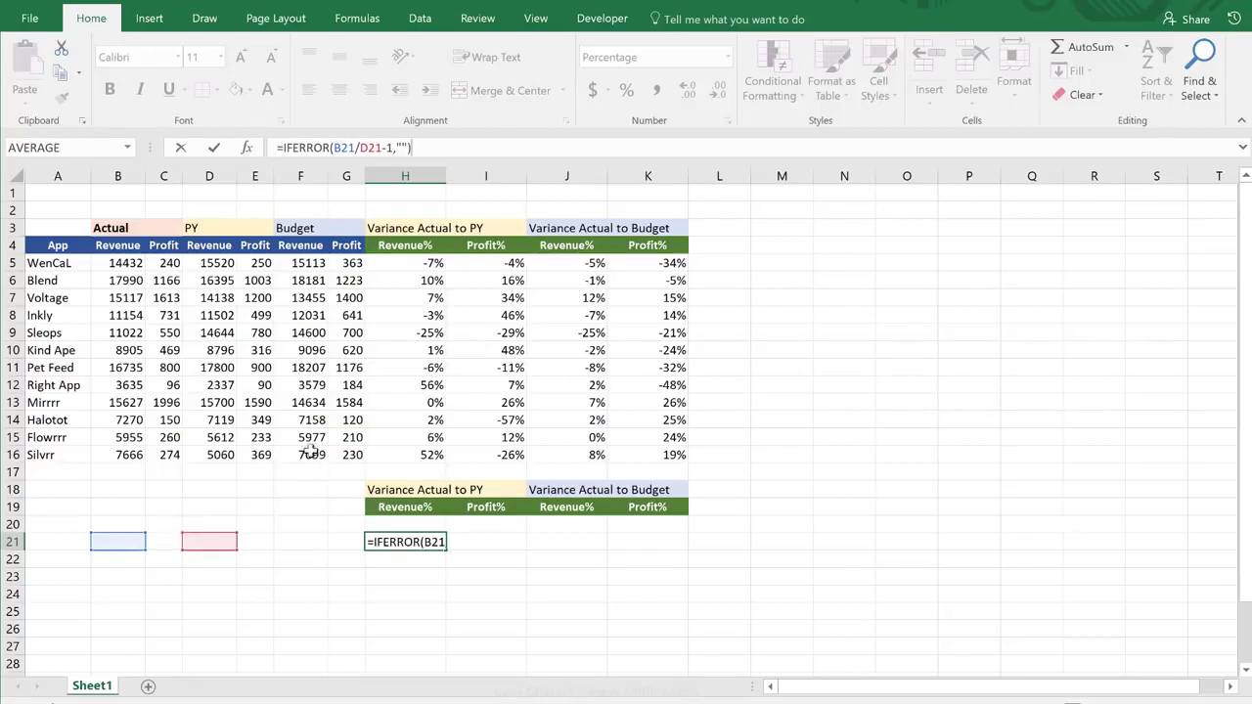
key("Escape")
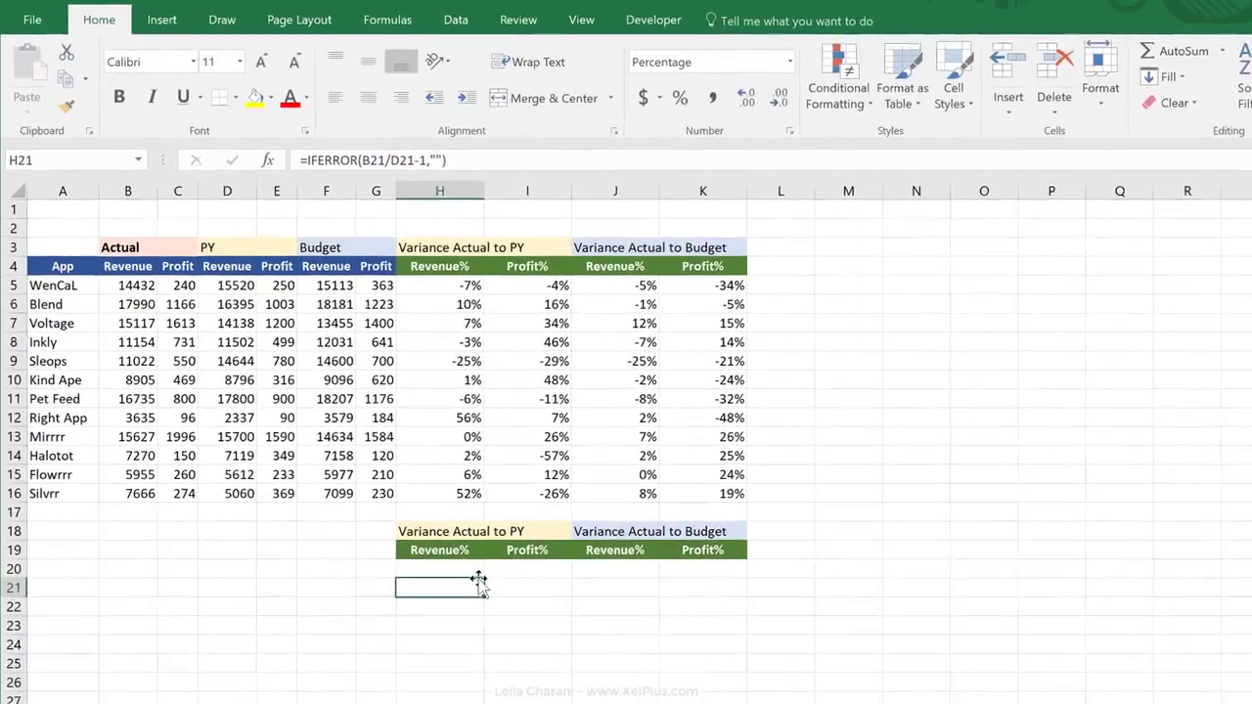
left_click(422, 526)
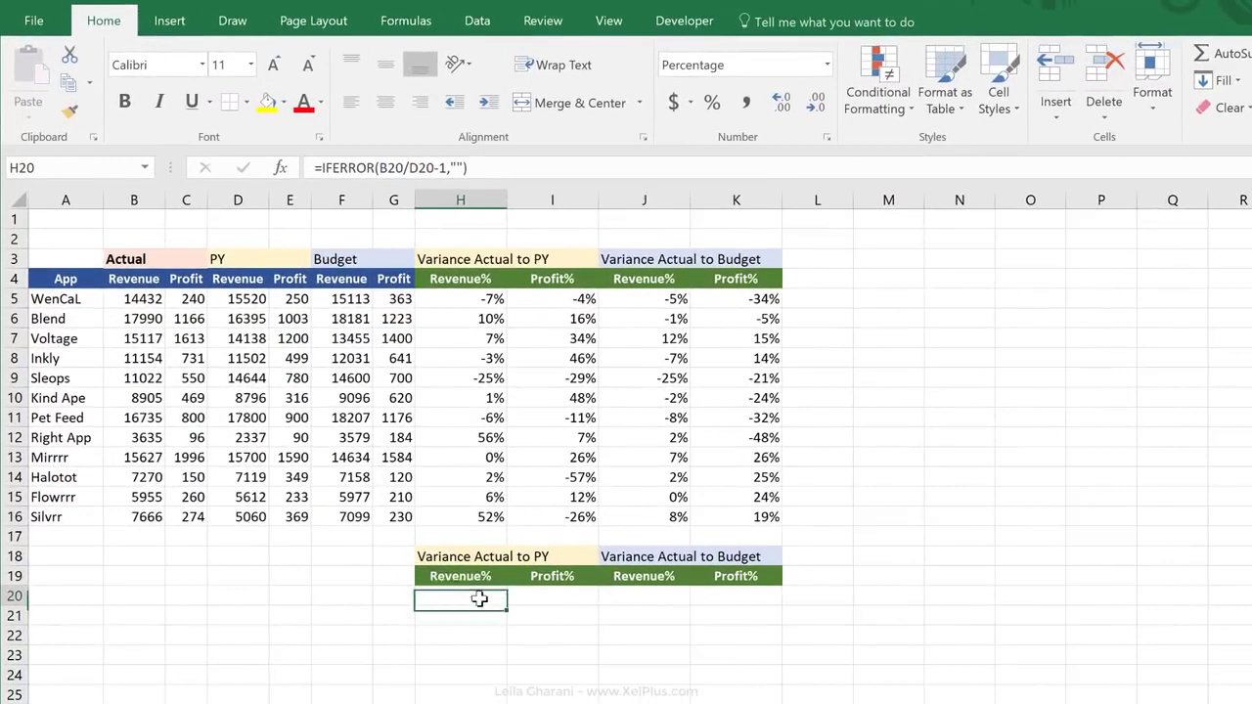
- Copy the complete formula text =IFERROR(B5/D5-1,"") from inside cell H5, leaving the cell unedited
left_click(452, 297)
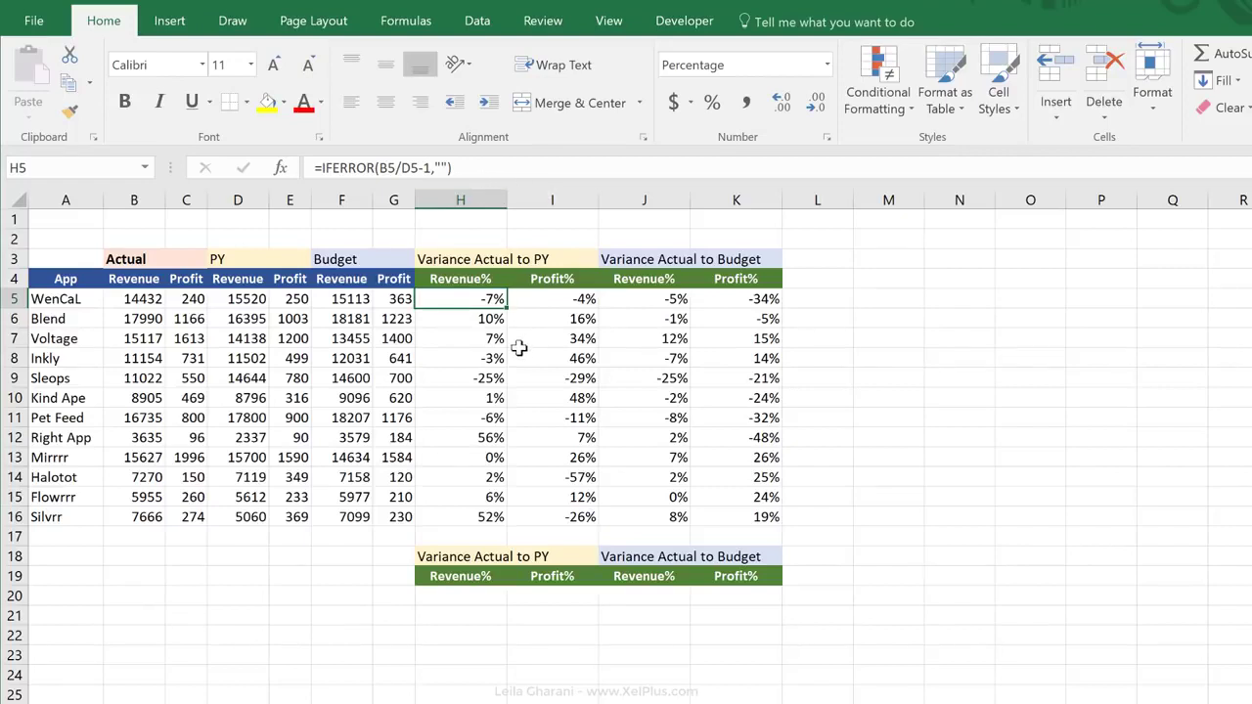
key("F2")
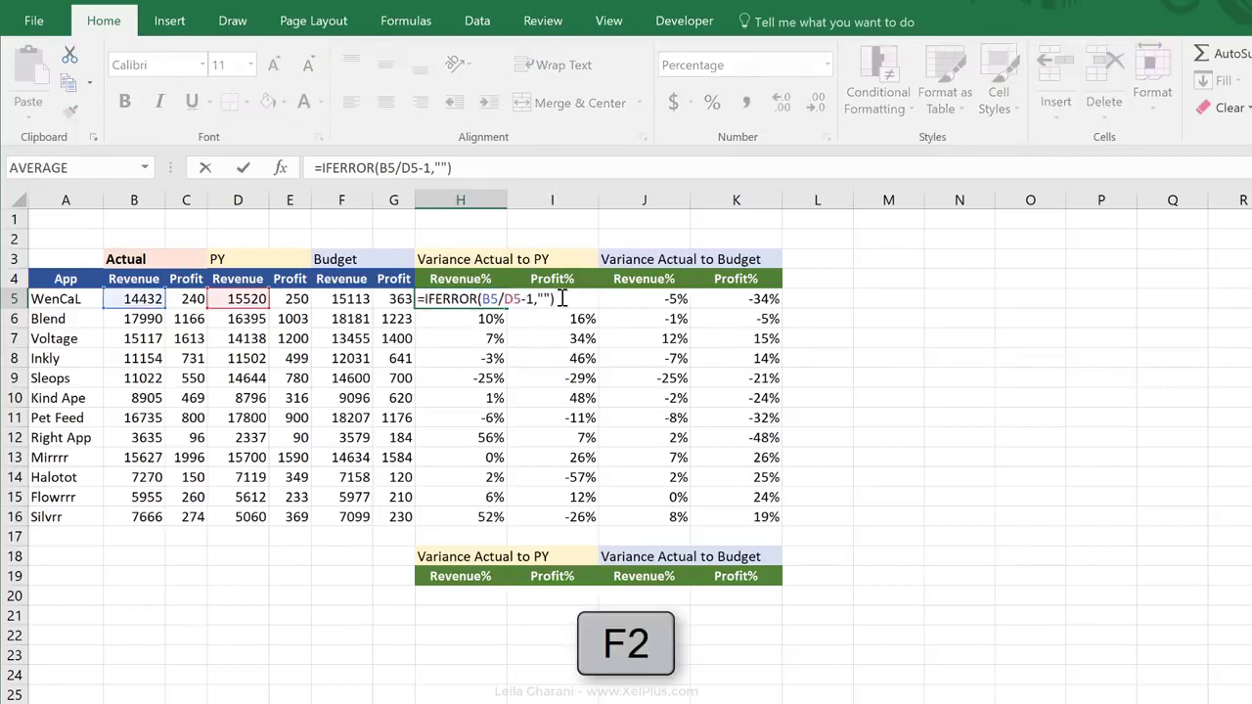
left_click_drag(562, 299, 394, 298)
key("ctrl+c")
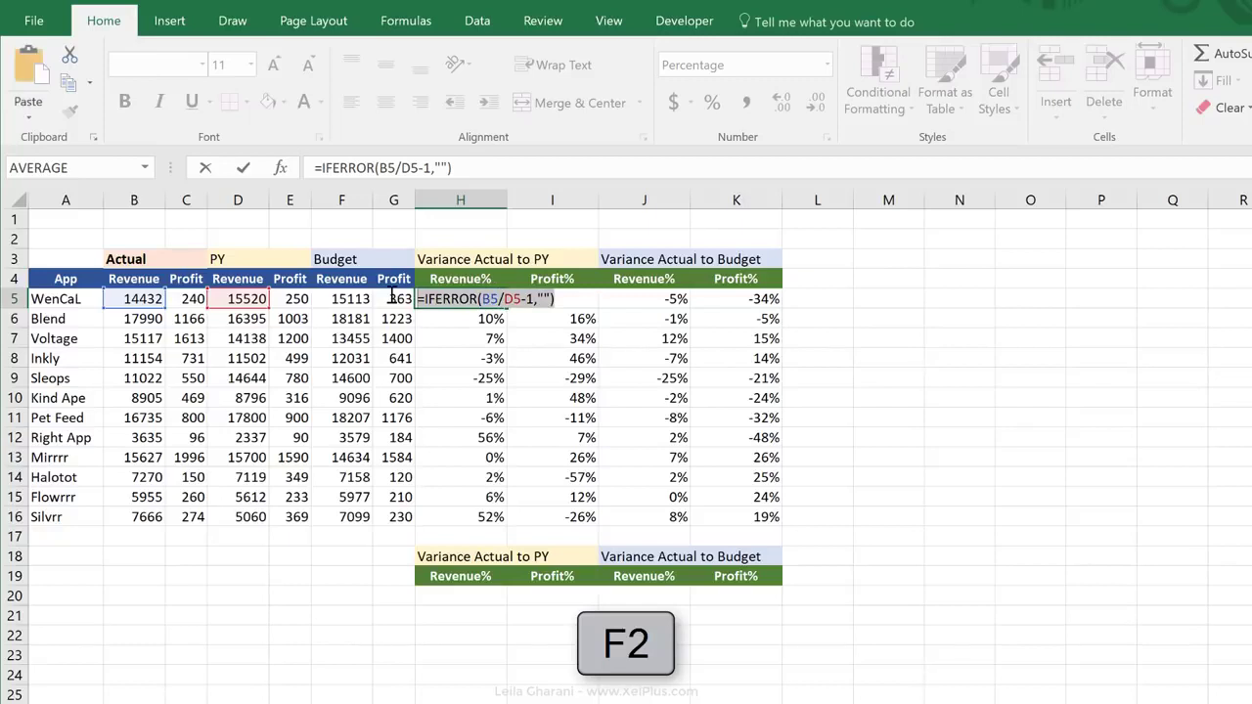
key("Escape")
- Replace the formula in H20 with the copied text =IFERROR(B5/D5-1,"") and fill it across to I20
left_click(453, 596)
key("ctrl+v")
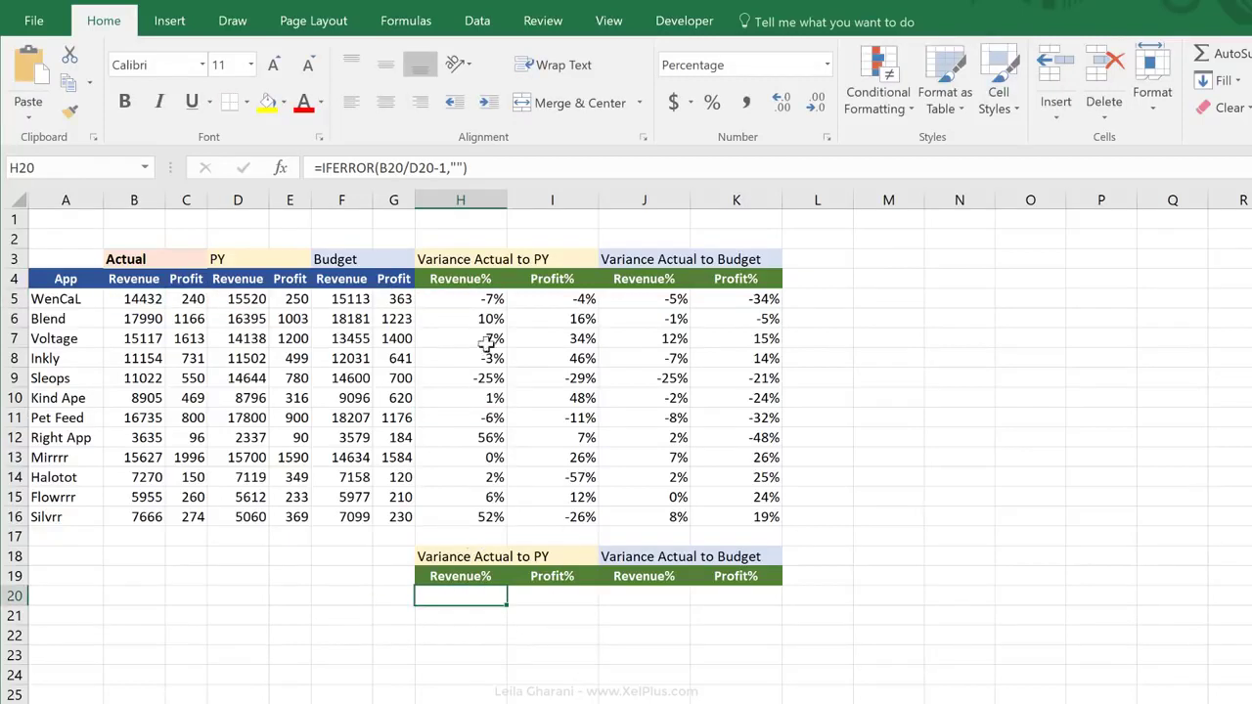
left_click_drag(486, 176, 265, 147)
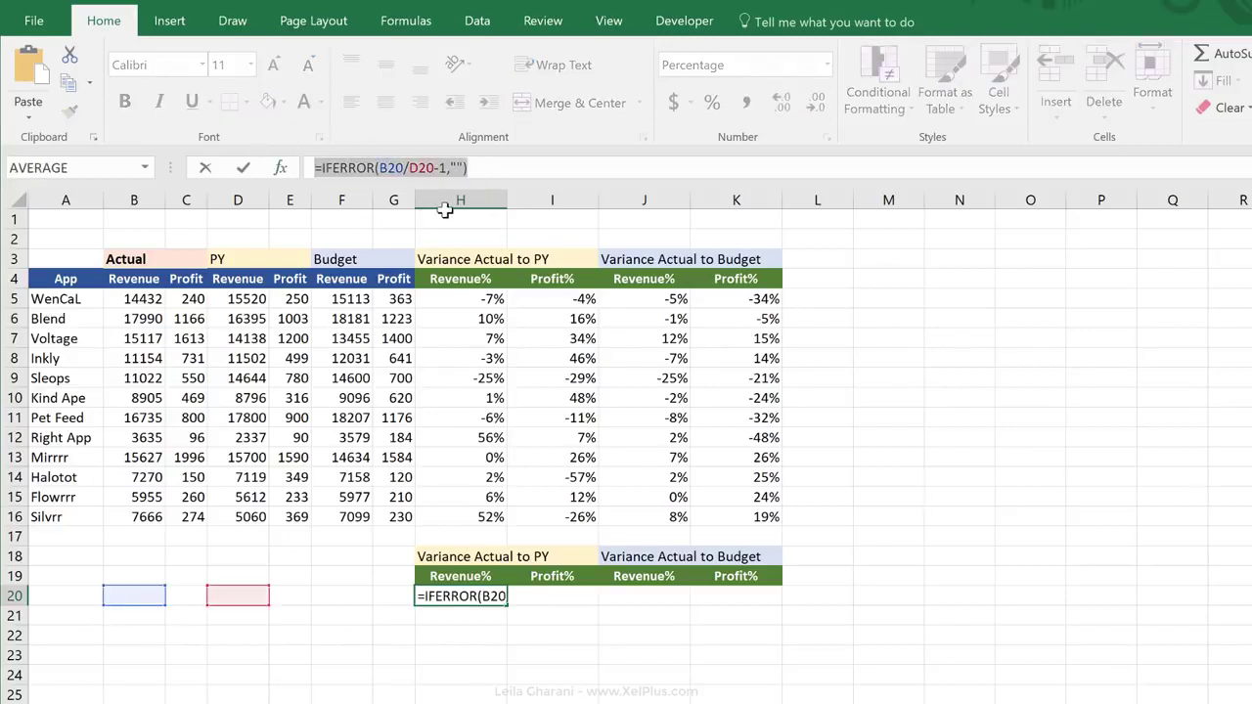
key("ctrl+v")
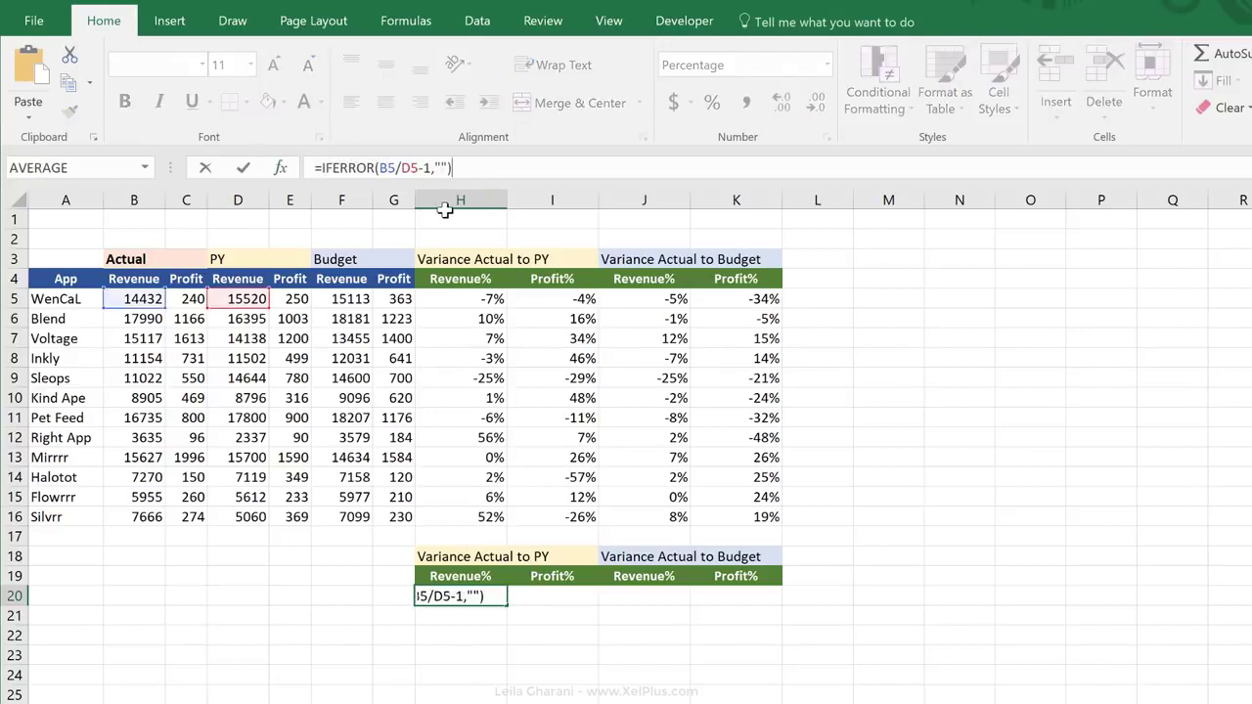
key("ctrl+Return")
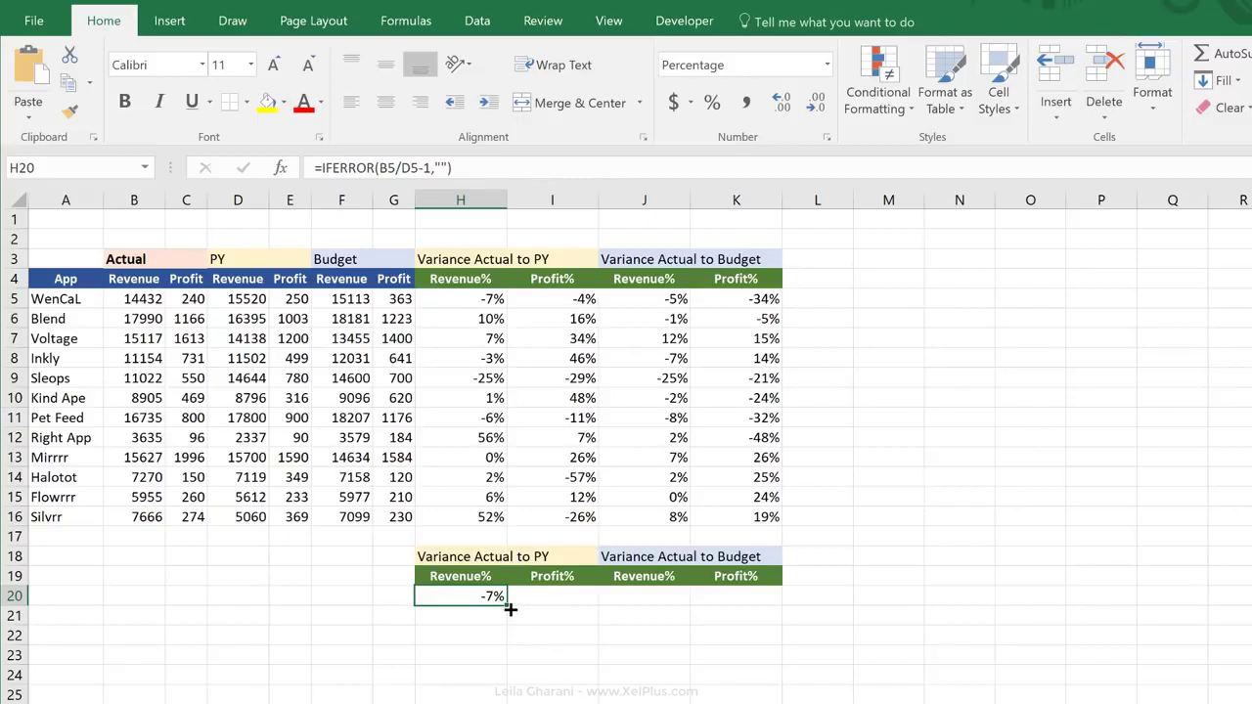
left_click_drag(510, 608, 594, 610)
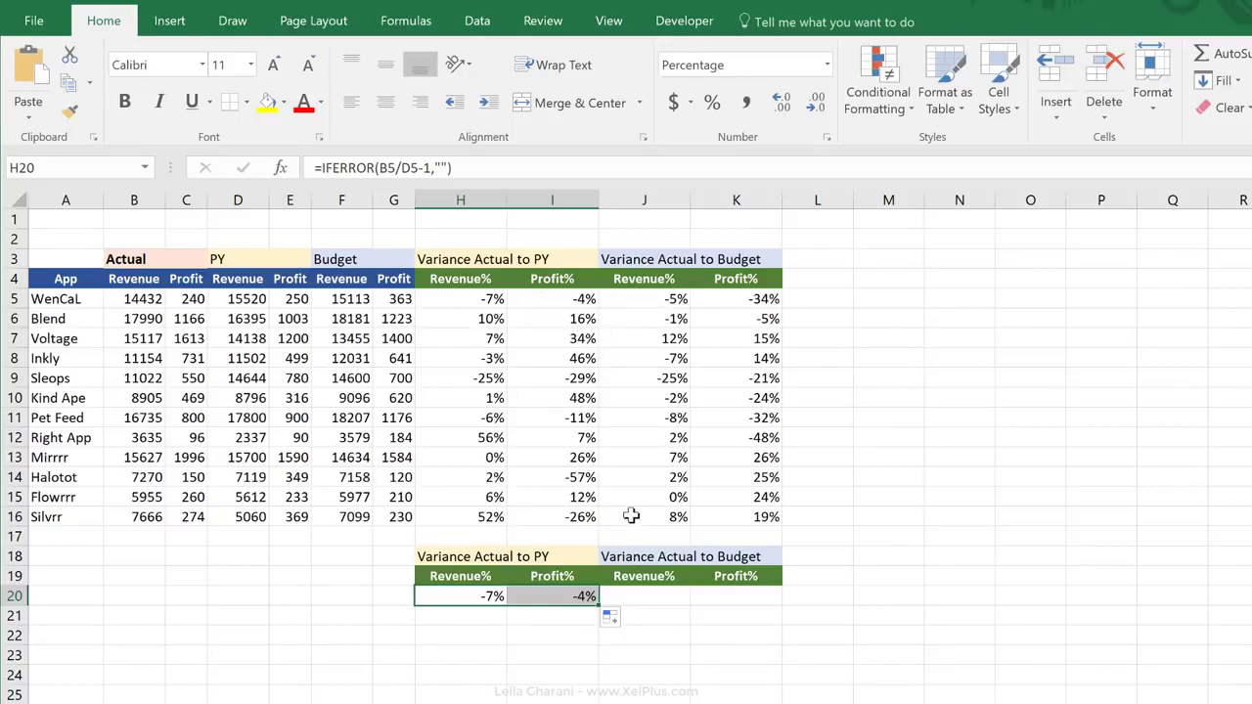
- Compare the variance formulas in J5 and H5
left_click(628, 304)
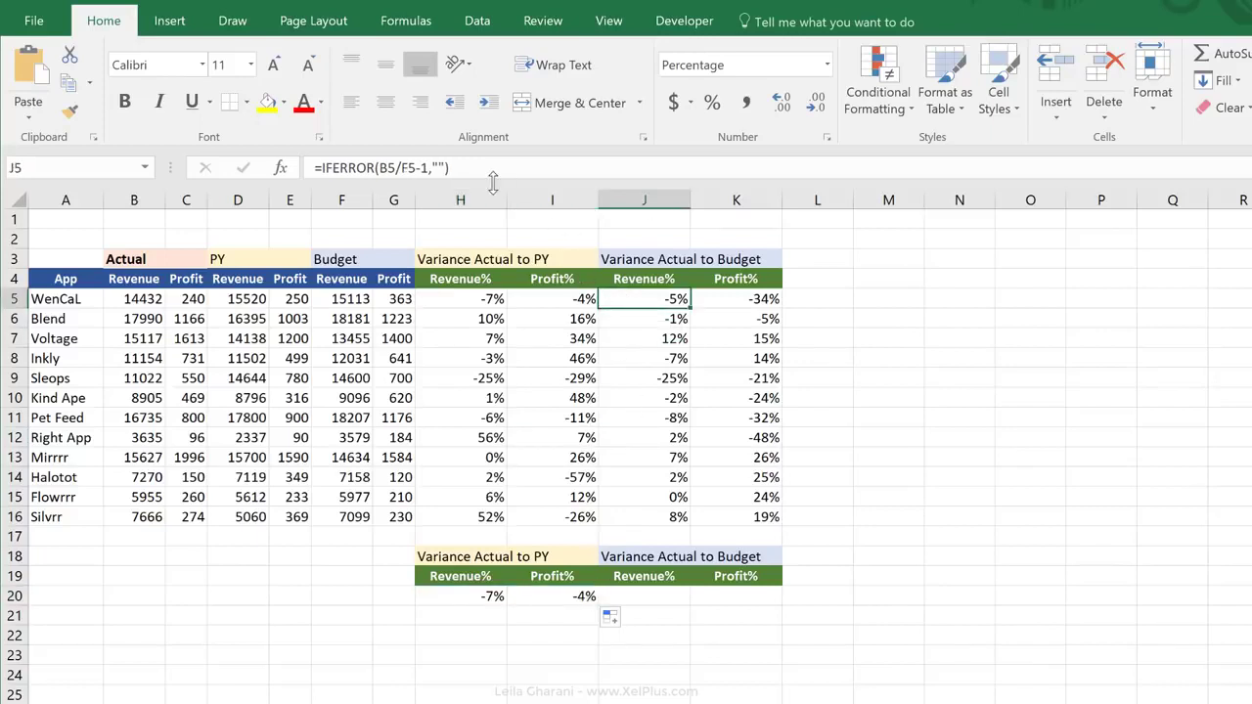
left_click(464, 298)
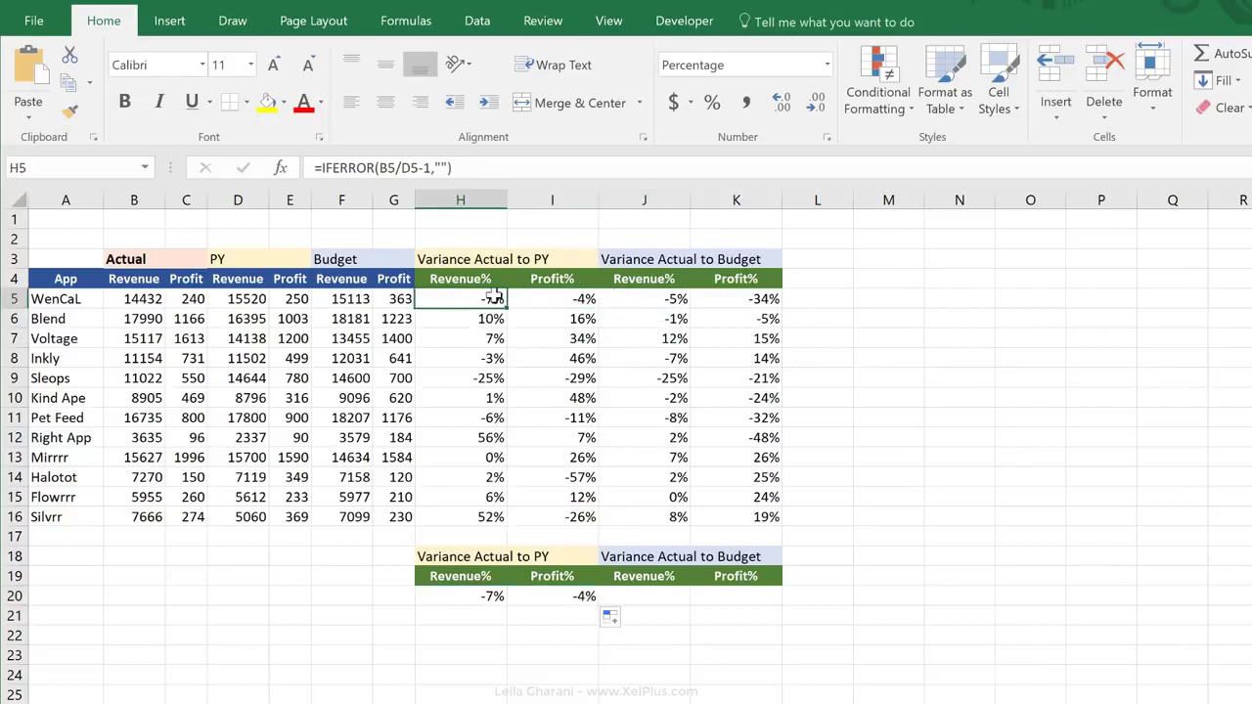
- Fill the formula in H20 across to K20
left_click(496, 599)
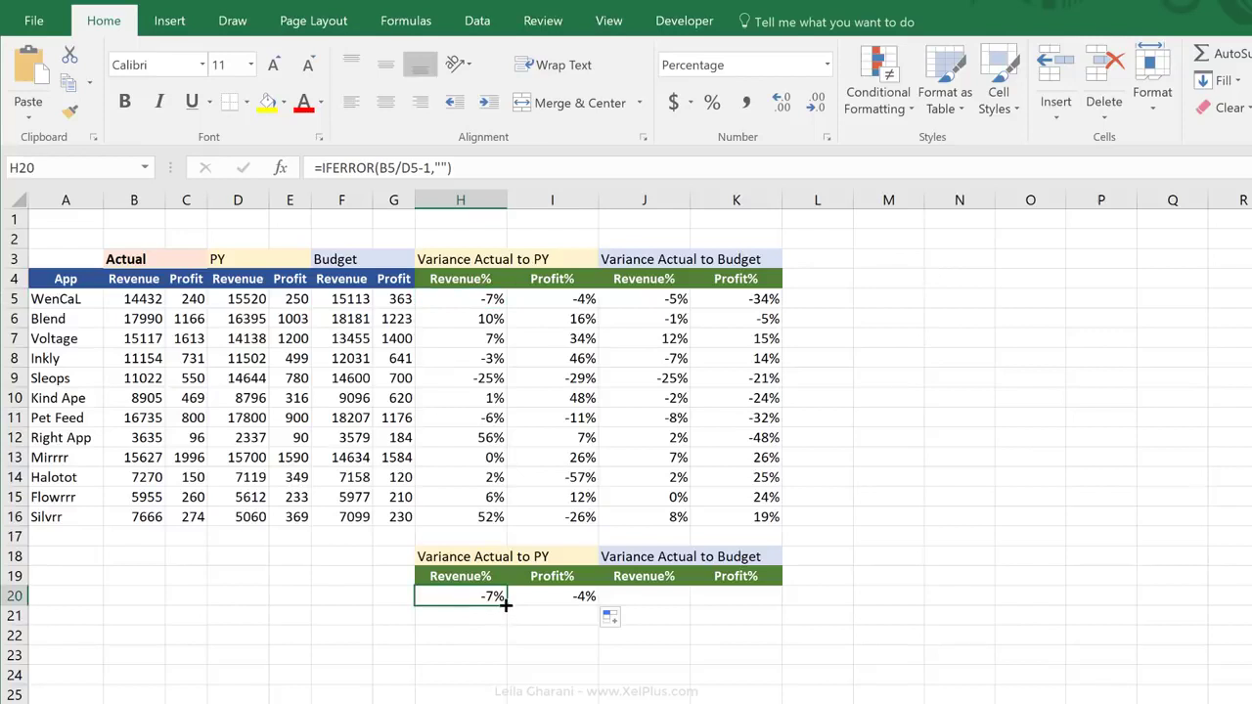
left_click_drag(527, 606, 794, 600)
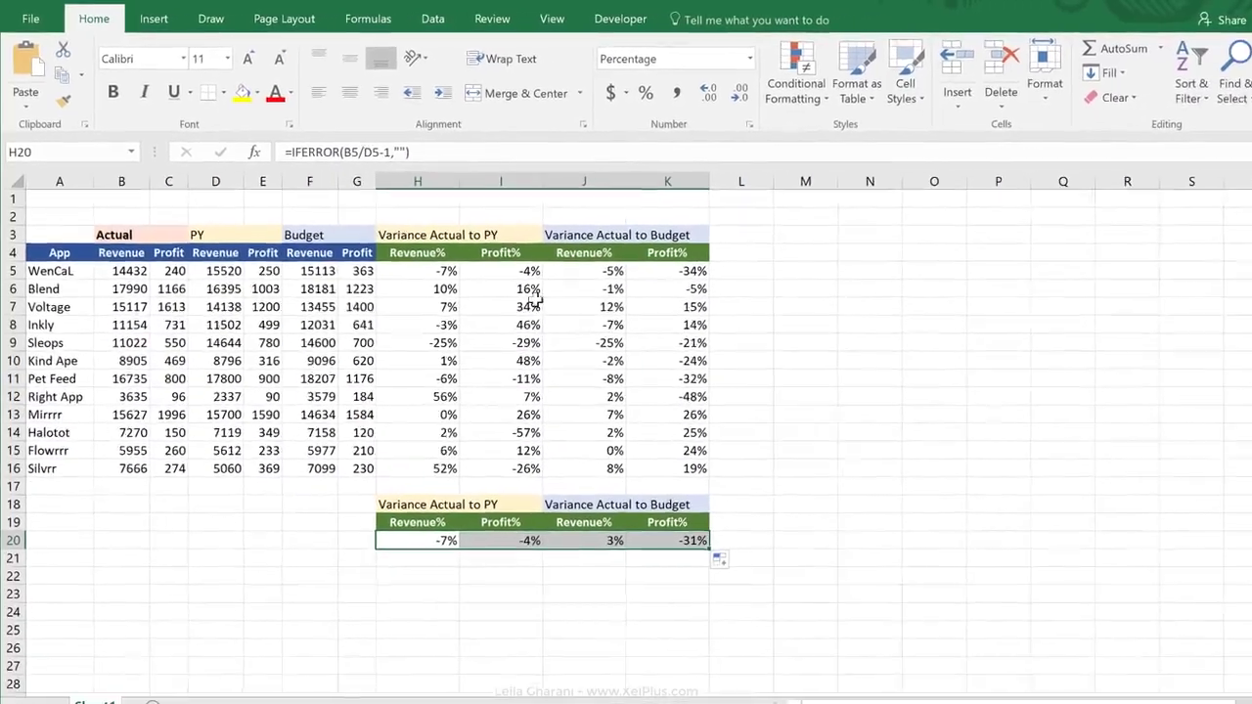
- Delete rows 18 to 32, which hold the trial variance block below the table
left_click_drag(12, 489, 29, 646)
right_click(137, 553)
left_click(160, 437)
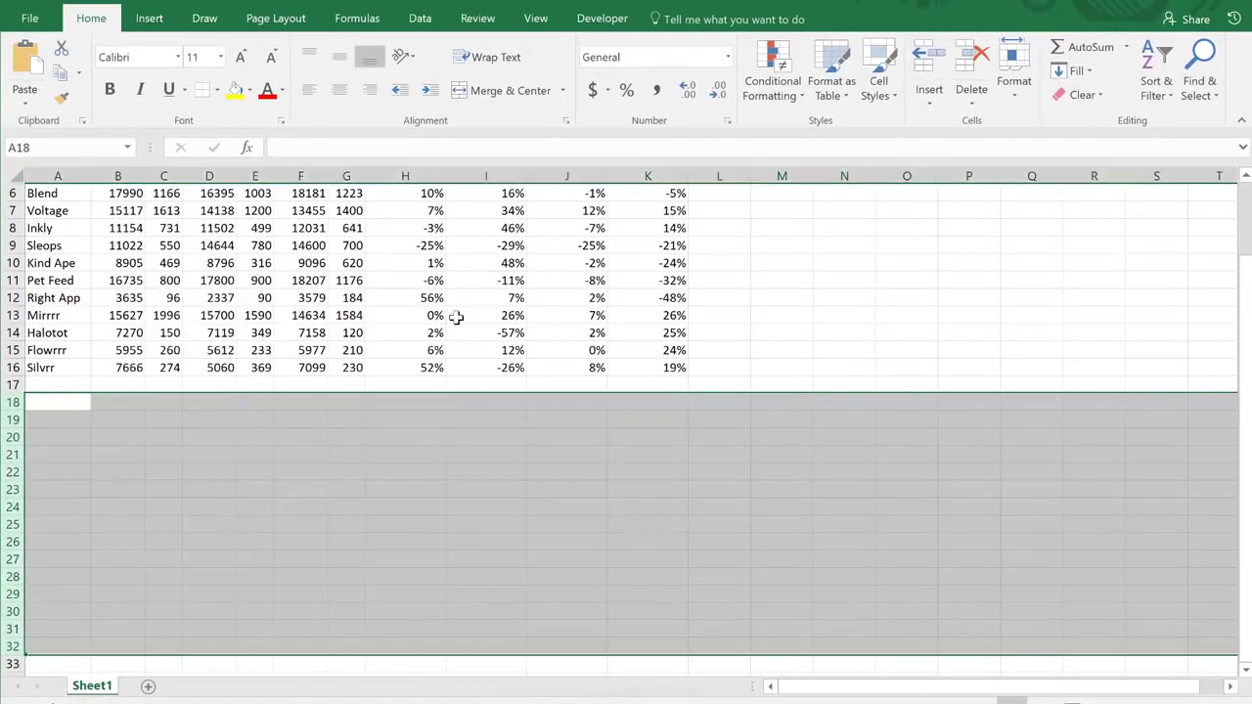
left_click(458, 317)
- Replace every = with the text notinfile in the variance formulas in H5:K16
scroll(436, 342, "up", 2)
left_click_drag(417, 263, 645, 449)
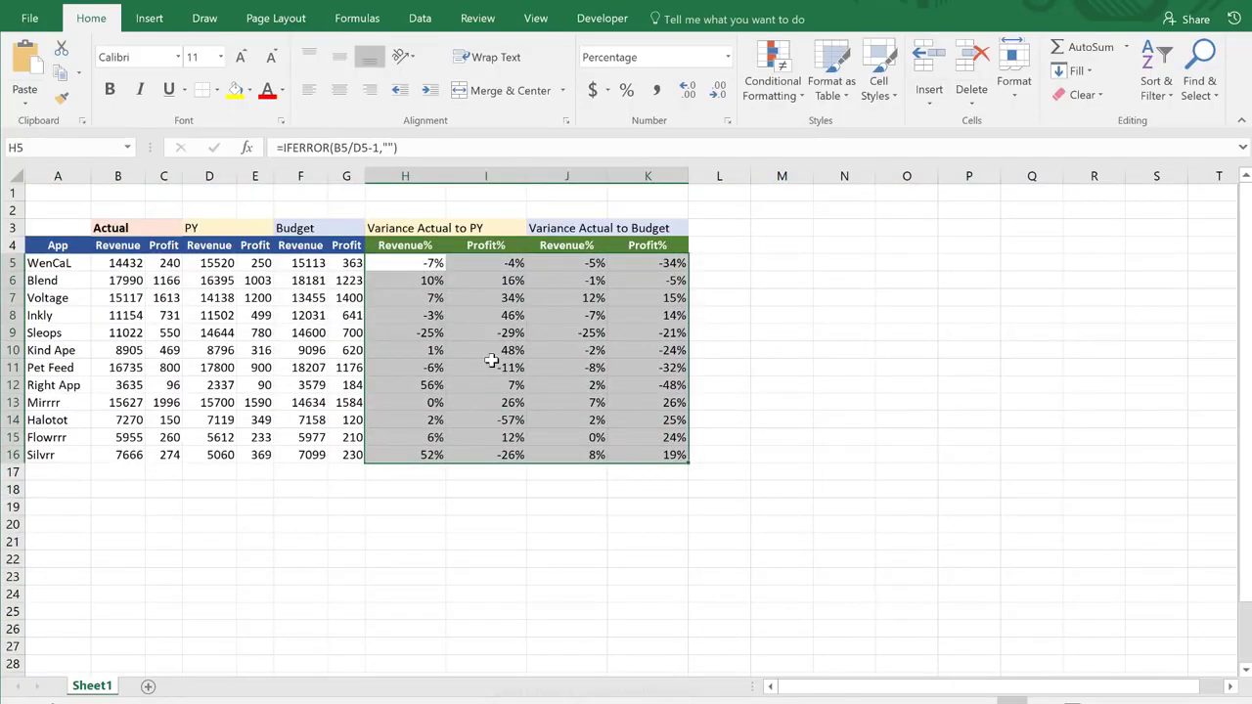
key("ctrl+h")
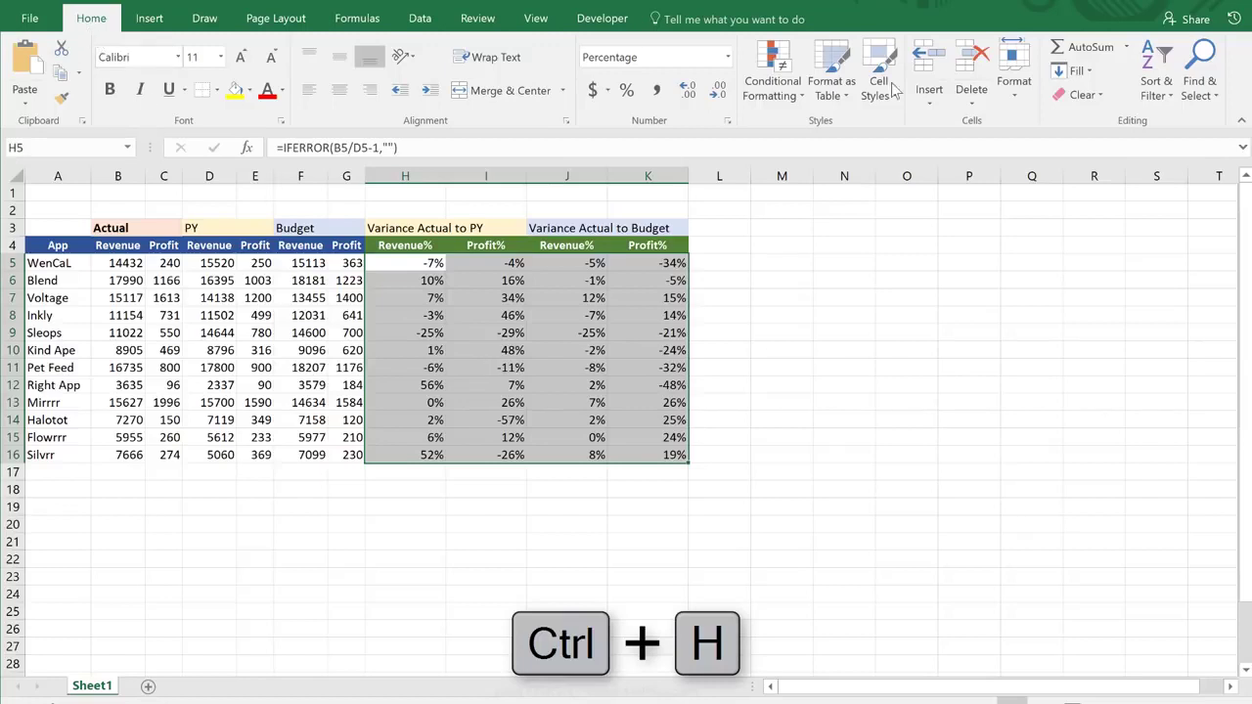
left_click(1199, 71)
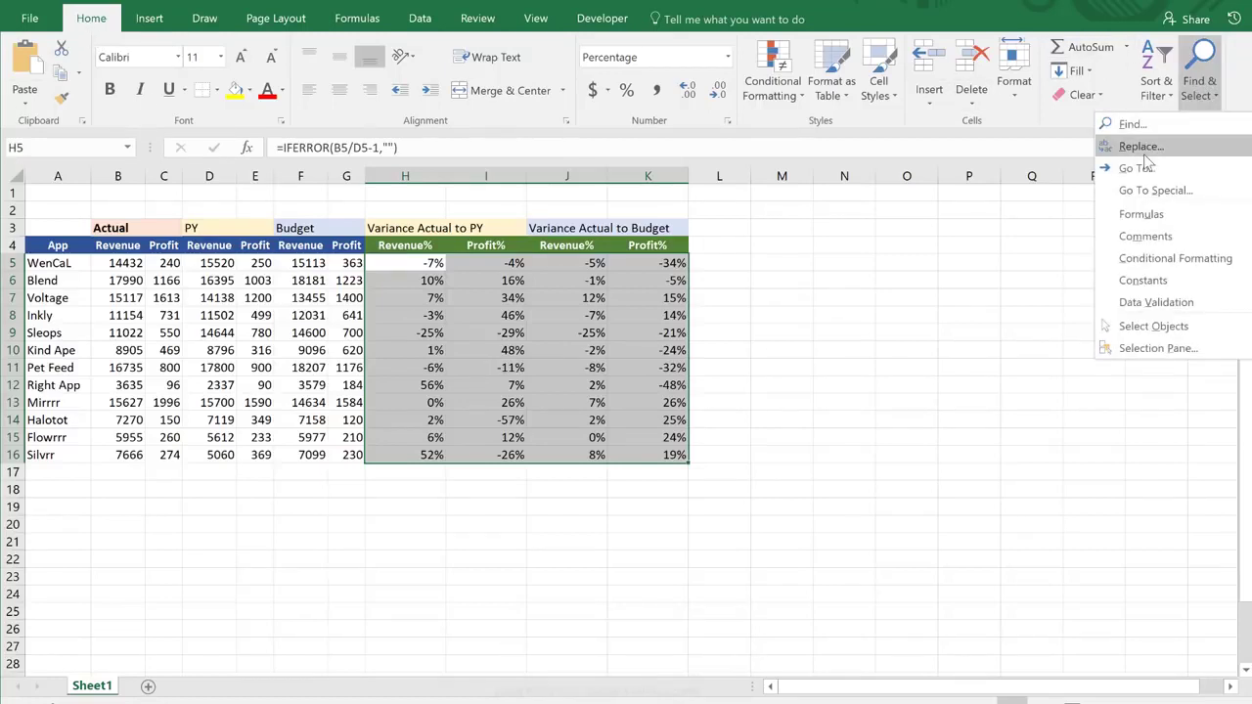
key("Return")
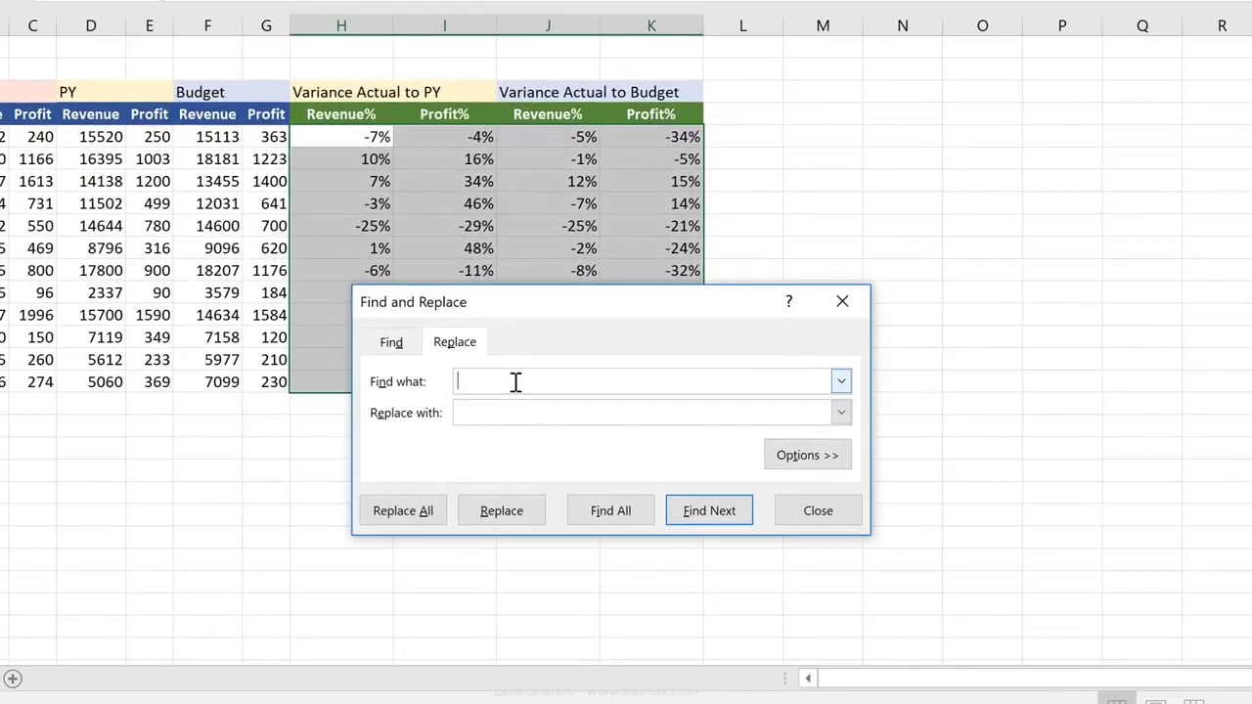
left_click(482, 412)
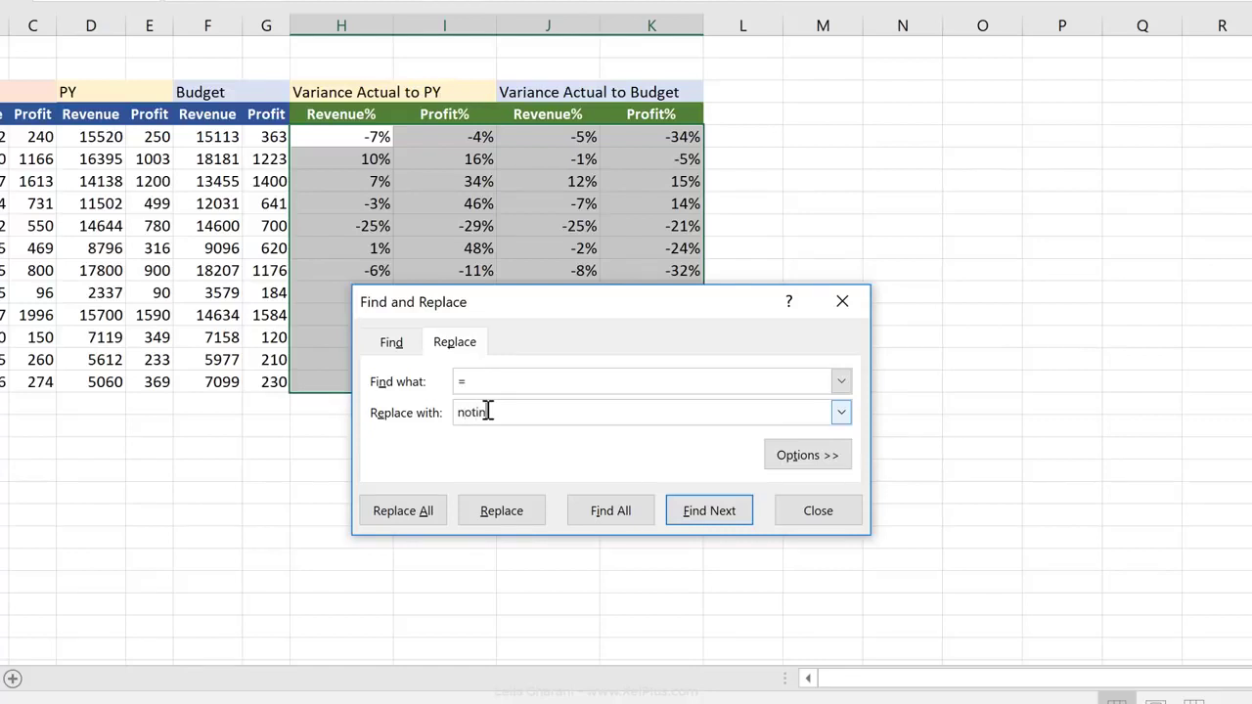
left_click(416, 513)
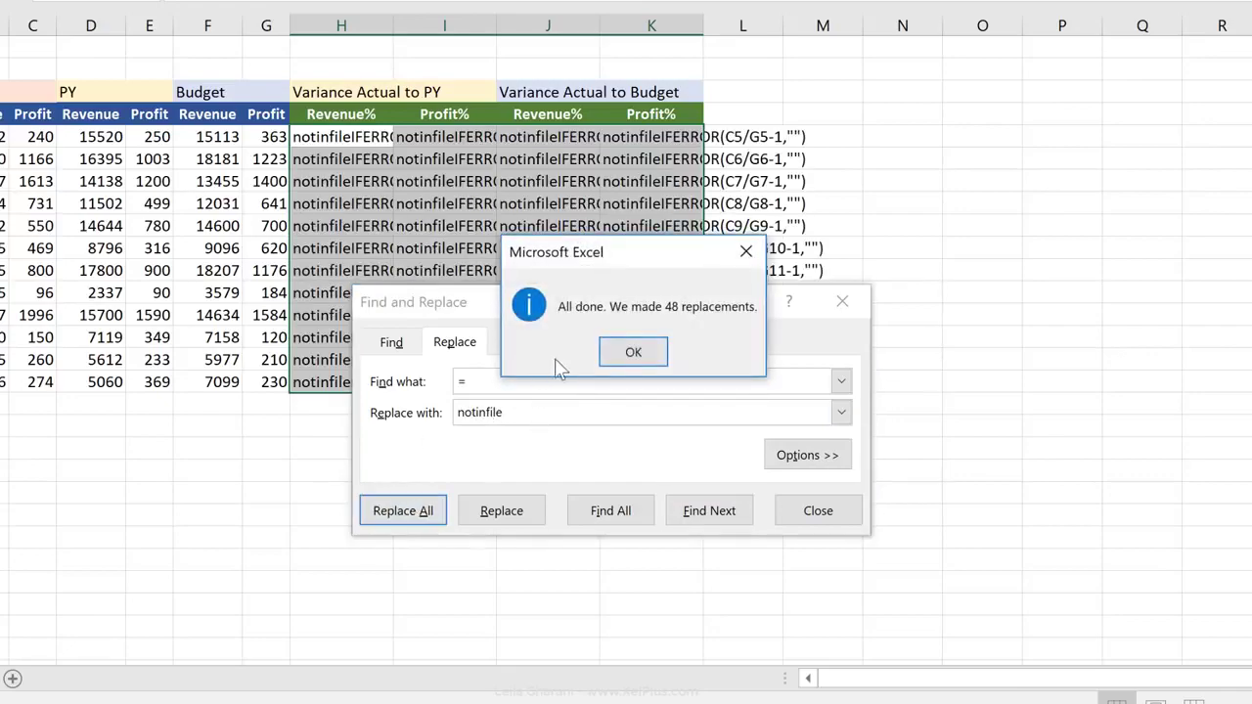
left_click(634, 354)
left_click(793, 505)
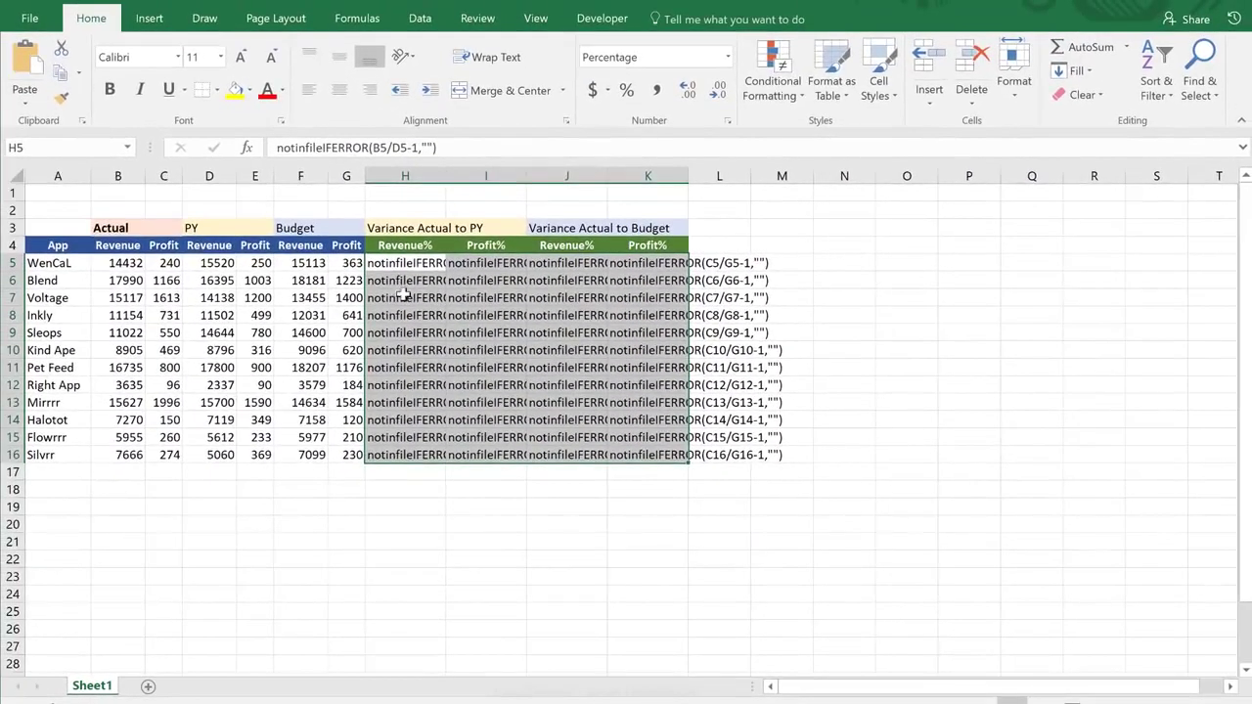
- Copy the variance headers and text formulas in H3:K16 to a new block starting at H18
left_click(405, 269)
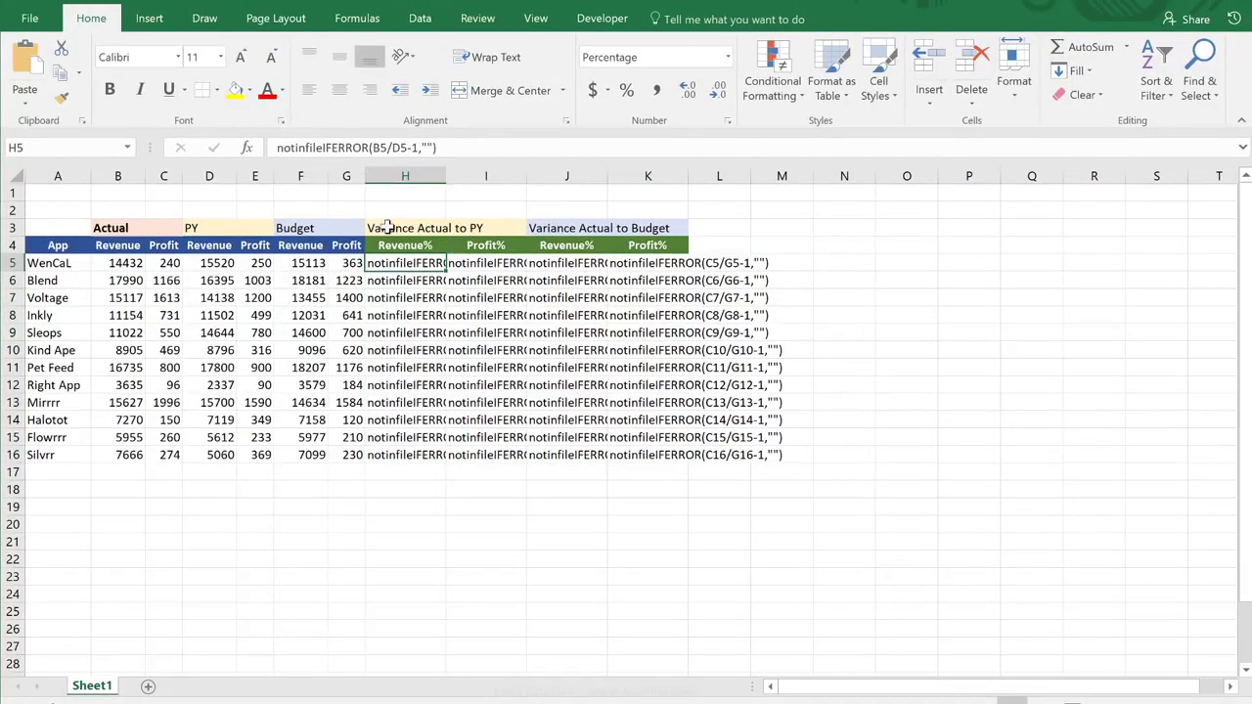
left_click_drag(384, 227, 632, 455)
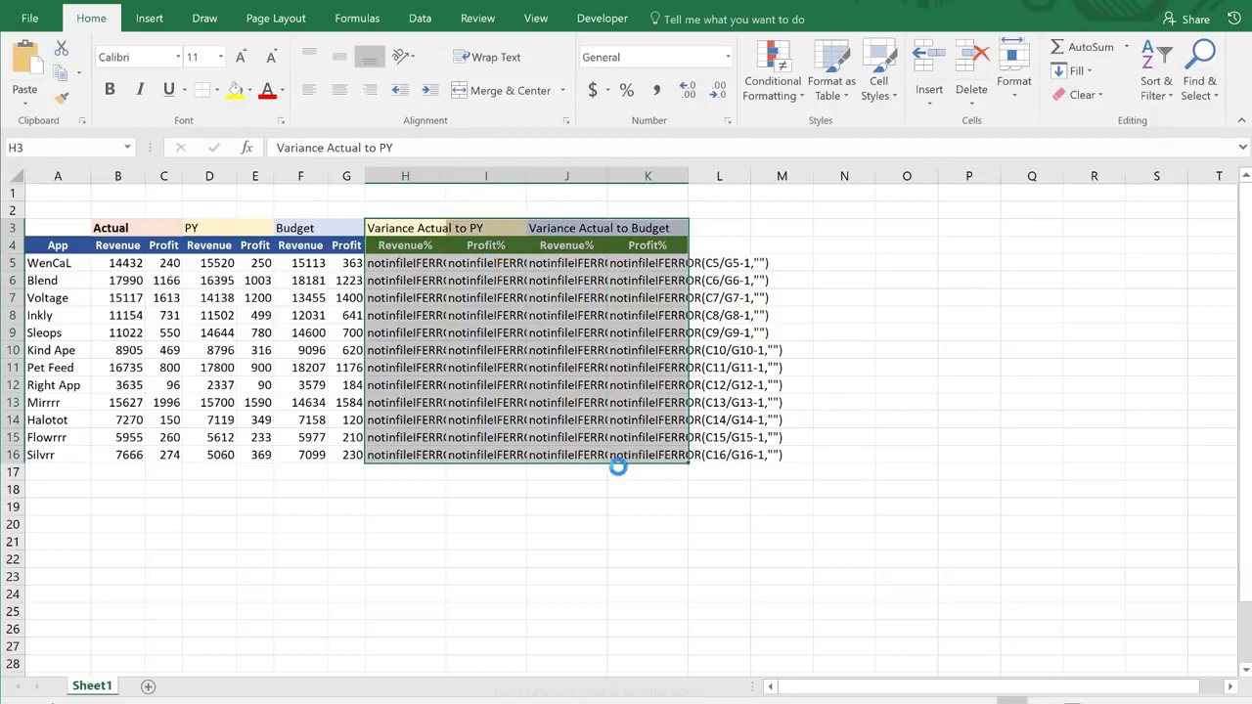
key("ctrl+c")
left_click(388, 489)
key("ctrl+v")
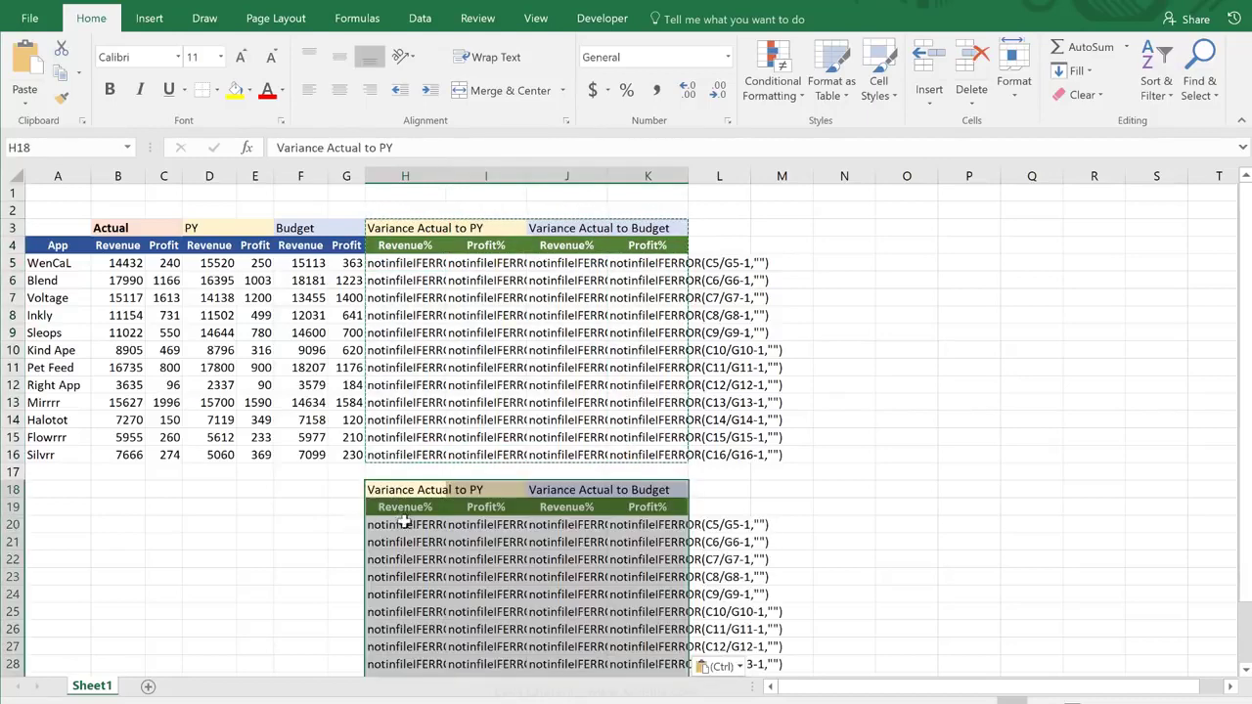
- Replace all occurrences of notinfile with = across the whole sheet, covering both variance blocks
left_click(348, 494)
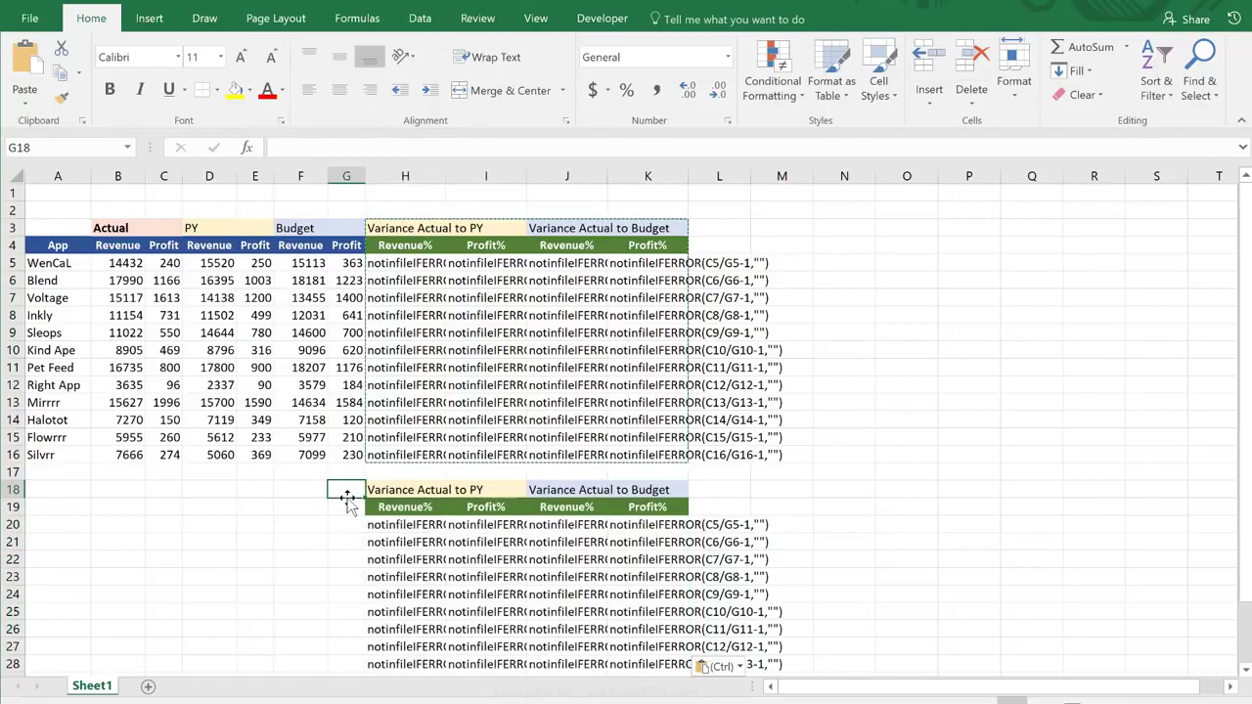
key("ctrl+h")
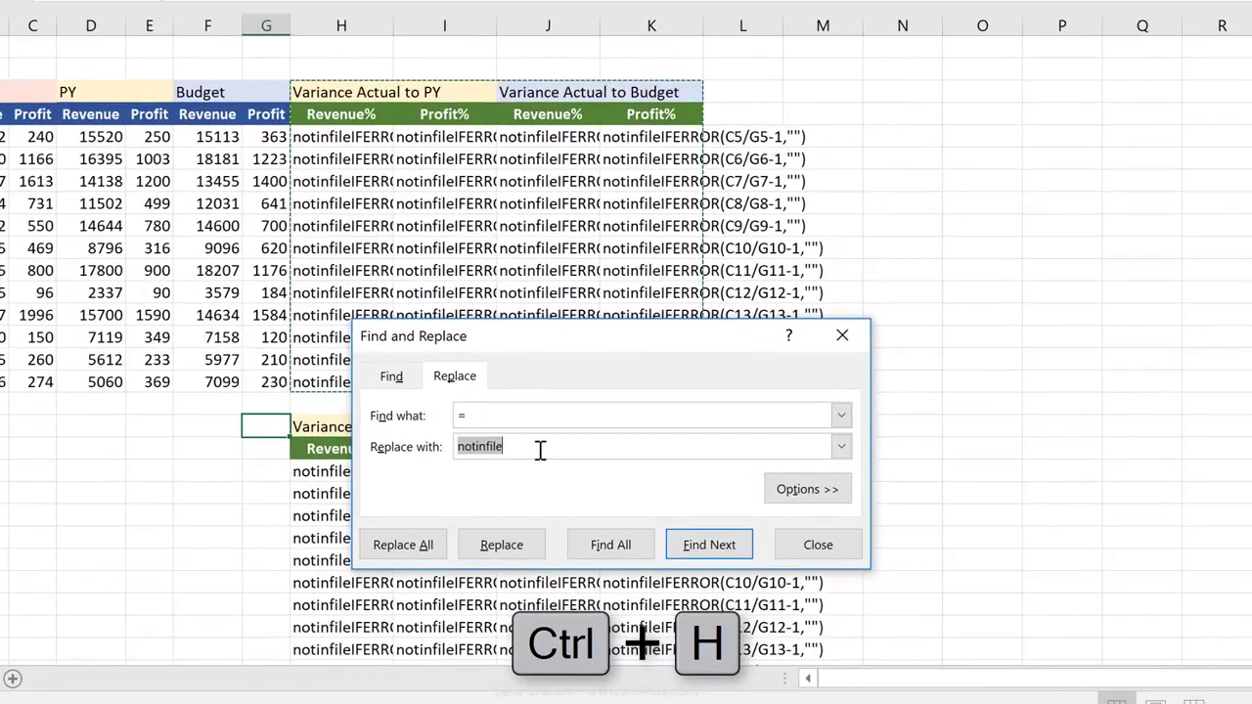
key("Delete")
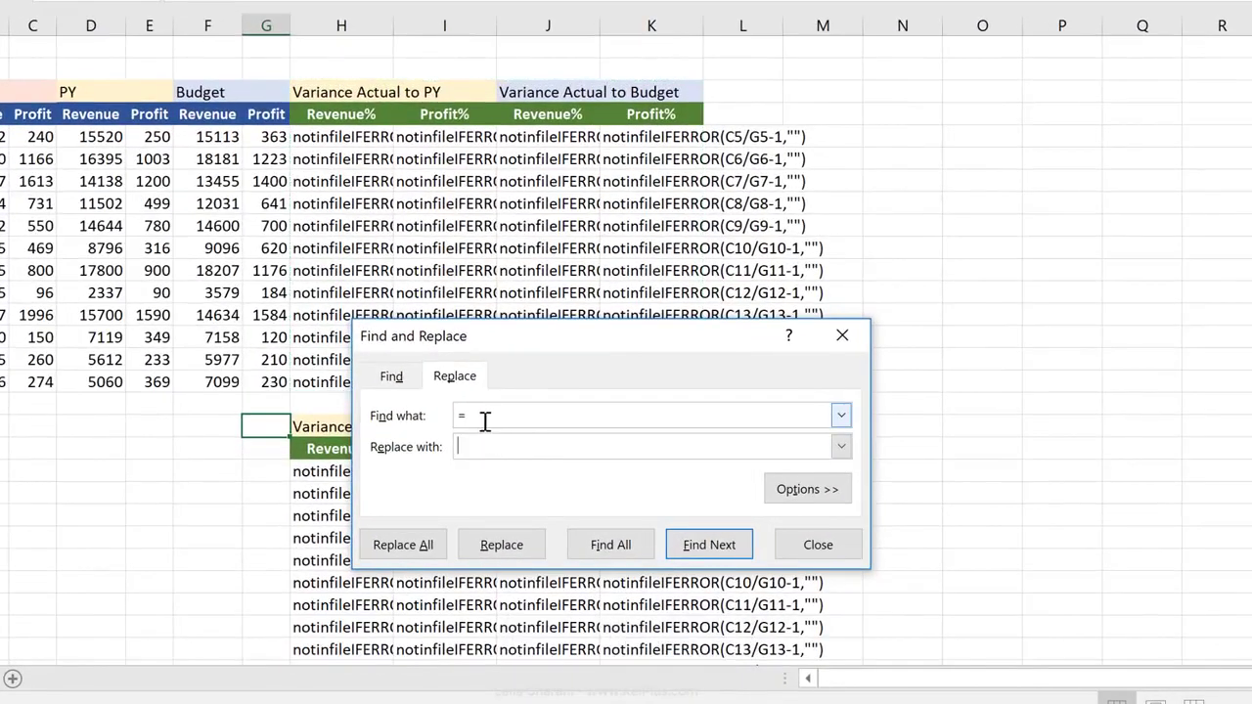
left_click(455, 412)
key("ctrl+v")
left_click(406, 548)
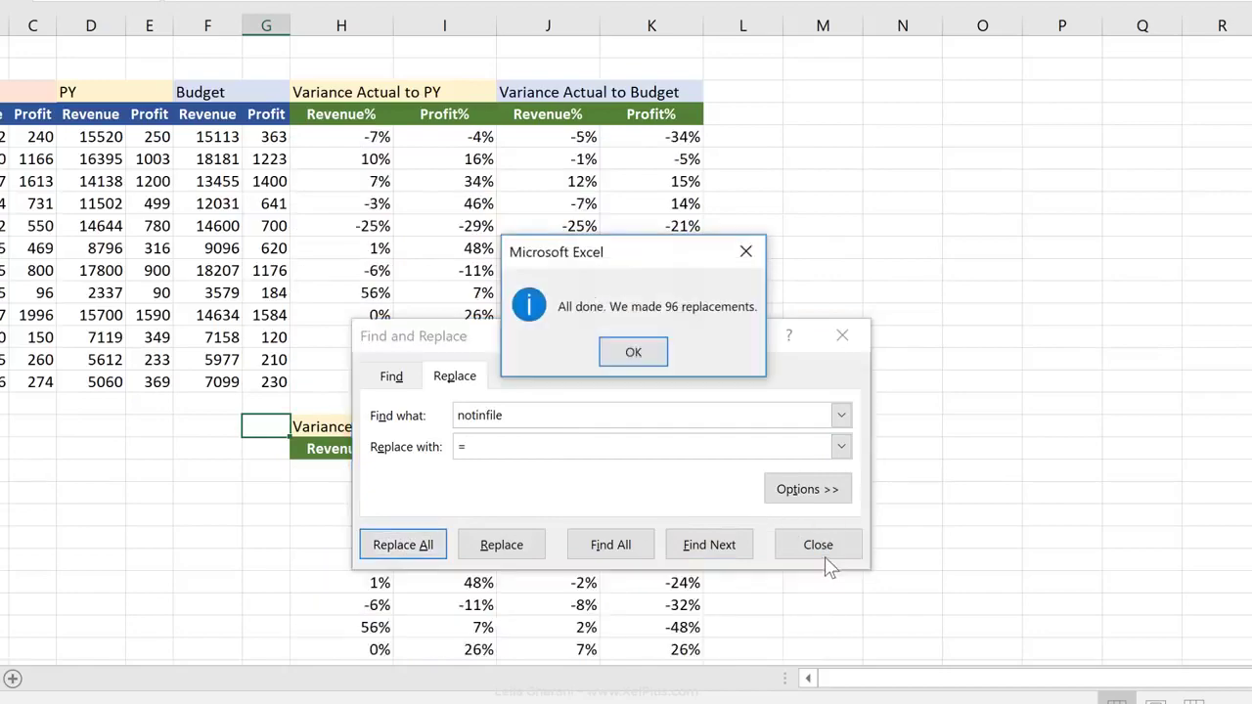
left_click(706, 351)
left_click(818, 545)
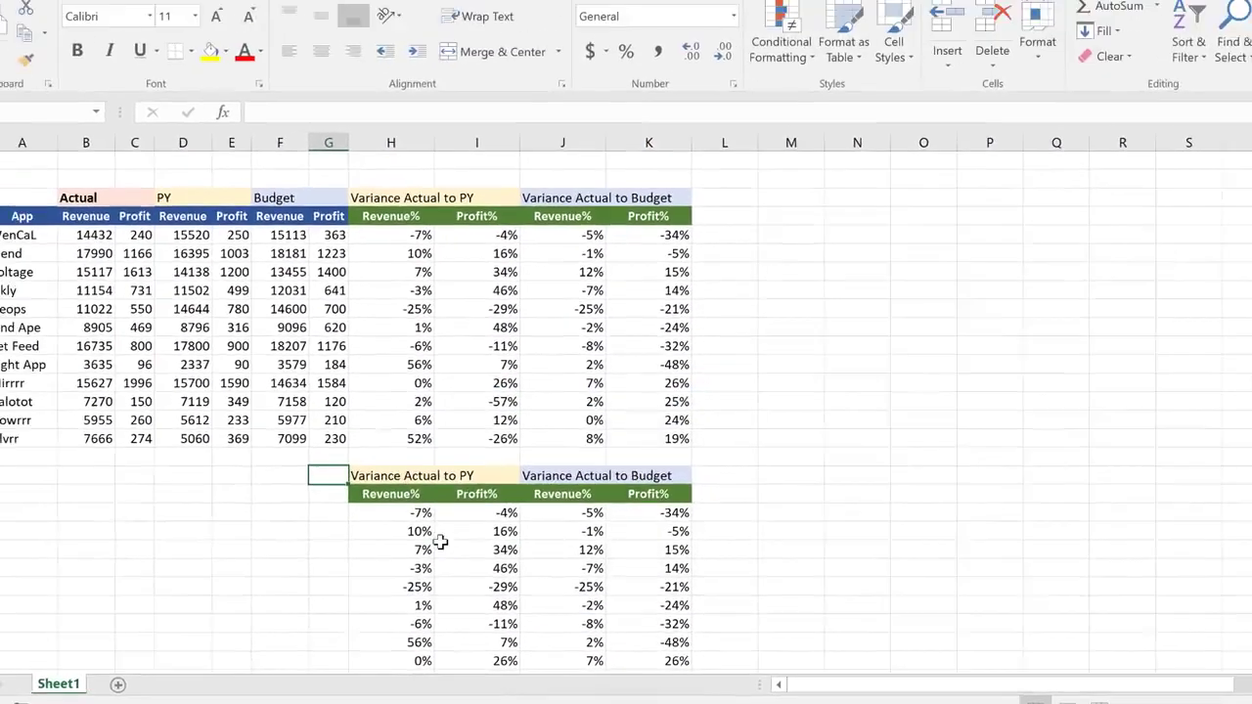
- Check which cells the copied variance formulas in I22 and K22 refer to
left_click(470, 516)
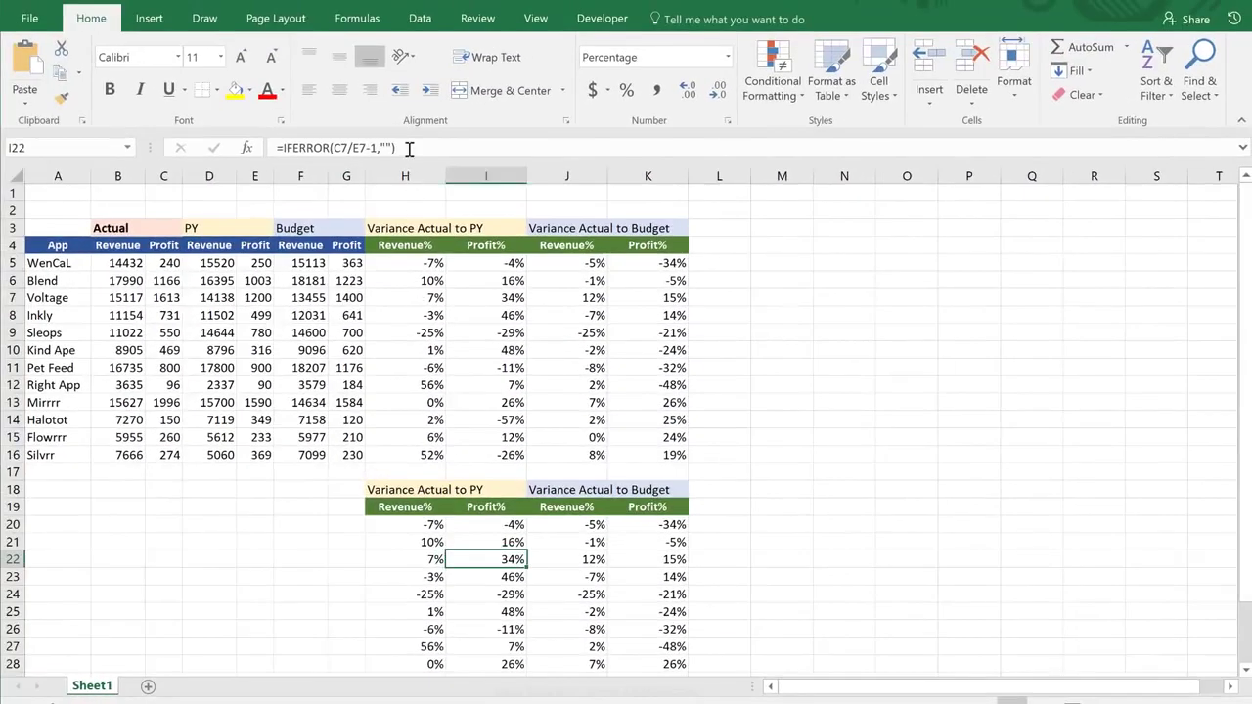
left_click(409, 144)
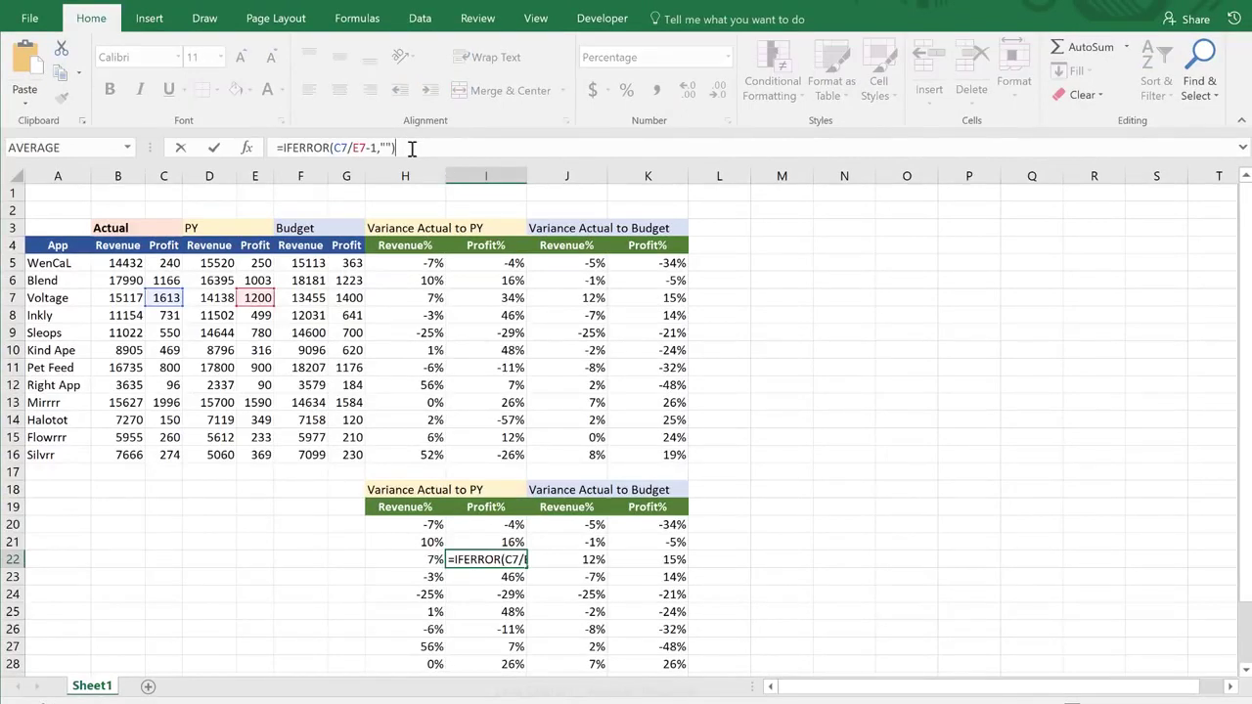
key("ctrl+Return")
left_click(651, 560)
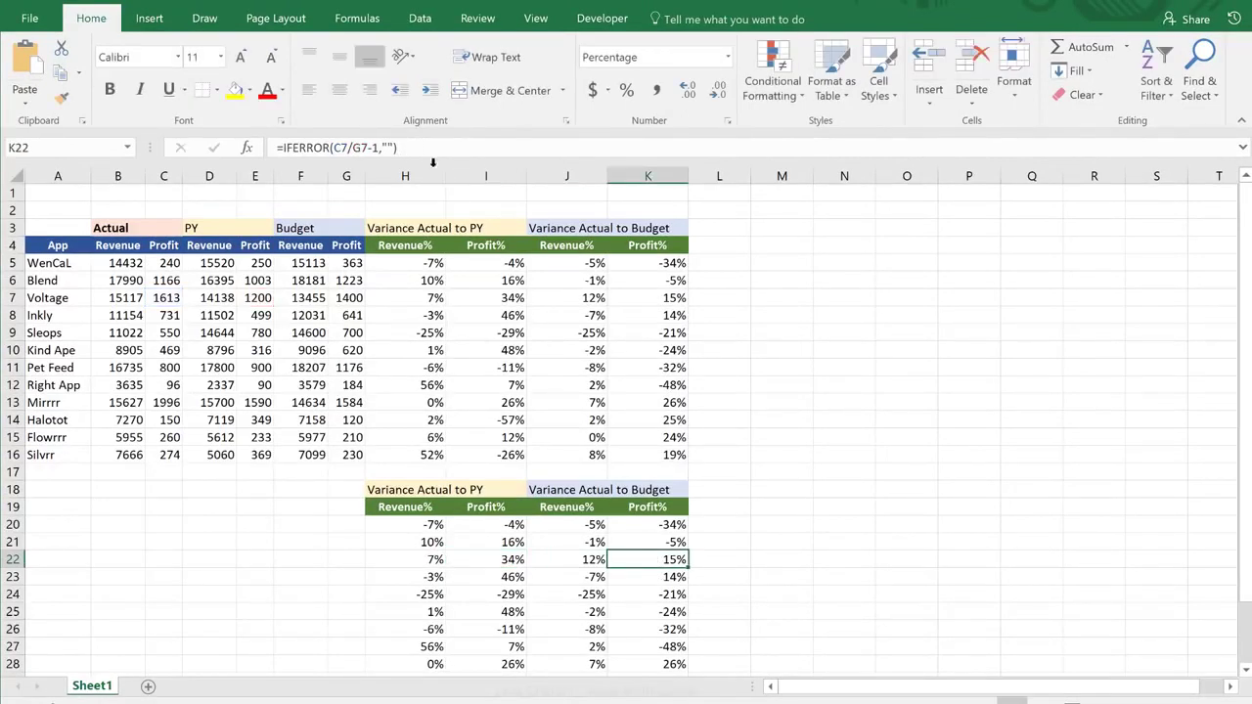
left_click(424, 146)
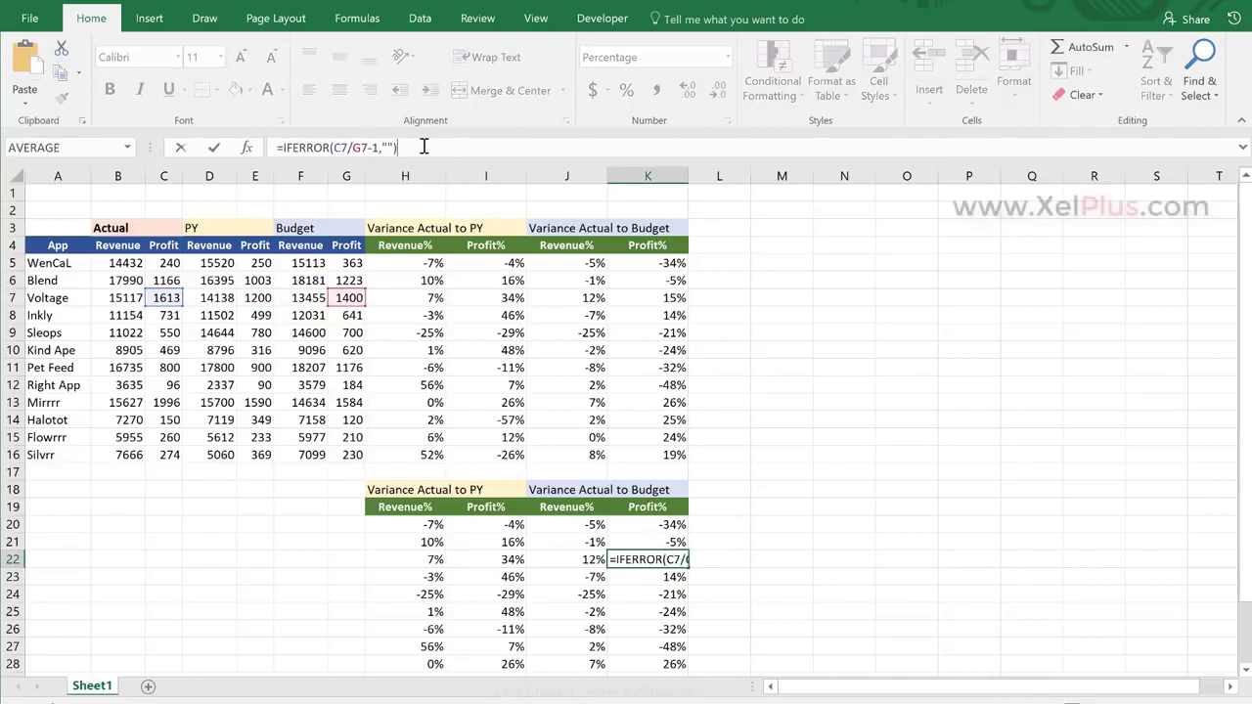